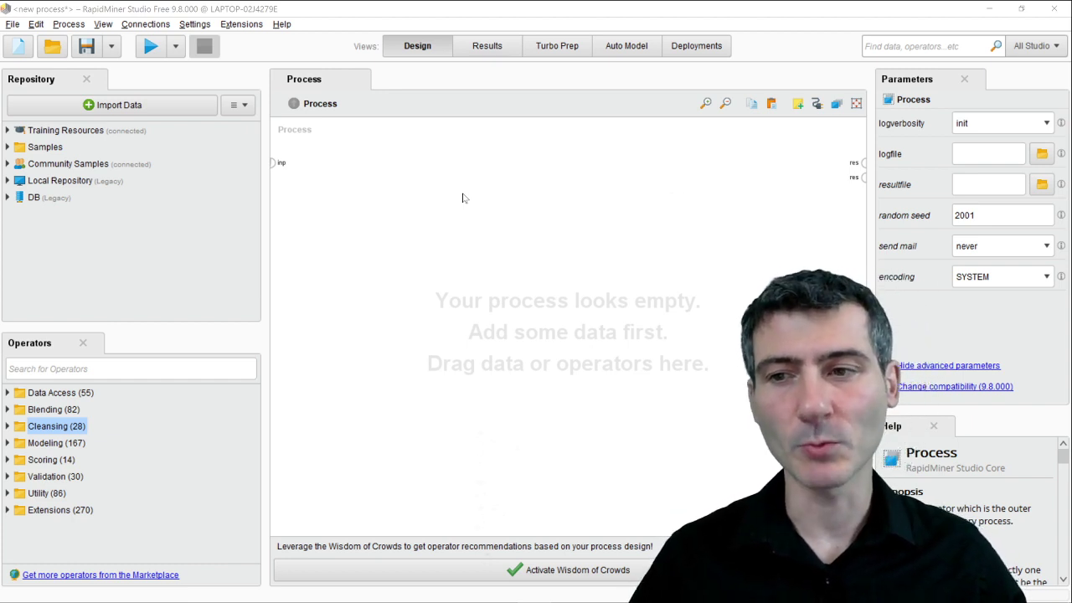
Search for 'read c' and place a Read CSV operator in the middle of the canvas.
{"action": "left_click", "coordinate": [116, 368]}
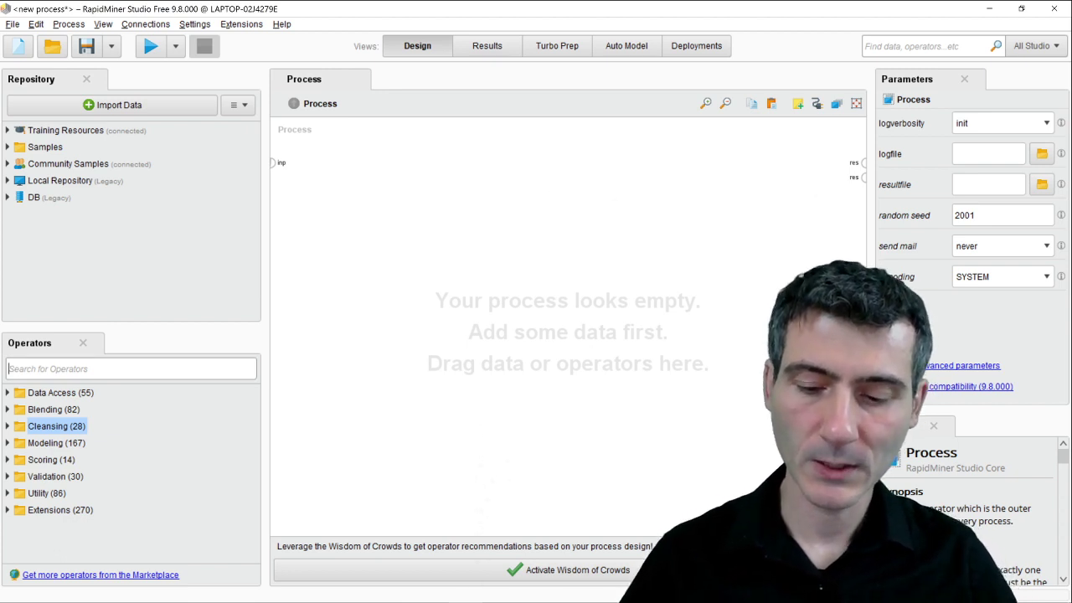
{"action": "type", "text": "read c"}
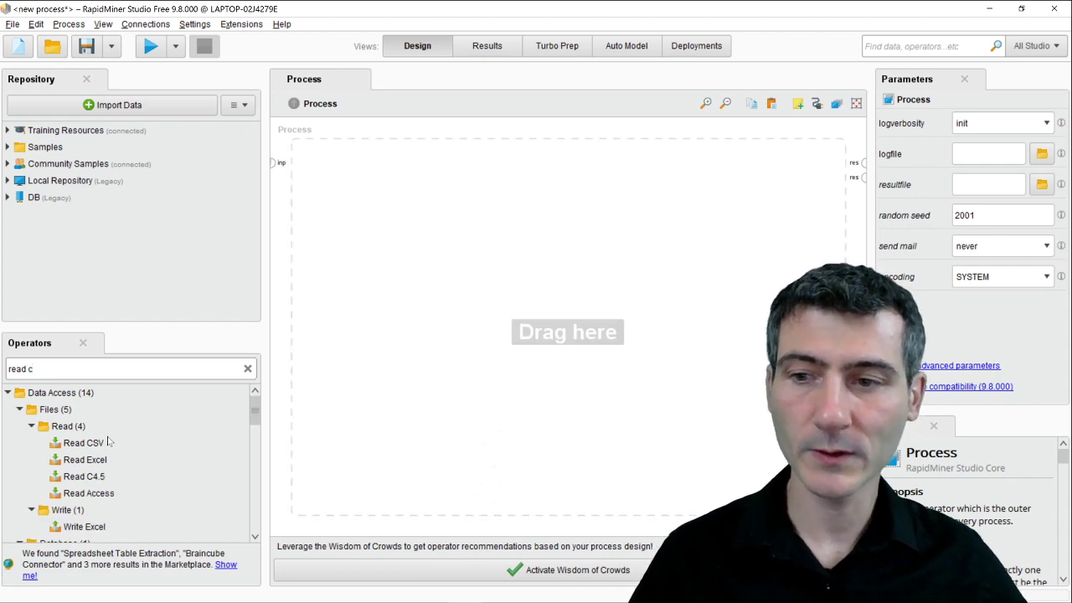
{"action": "left_click_drag", "start_coordinate": [84, 443], "coordinate": [256, 391]}
{"action": "left_click_drag", "start_coordinate": [580, 193], "coordinate": [579, 196]}
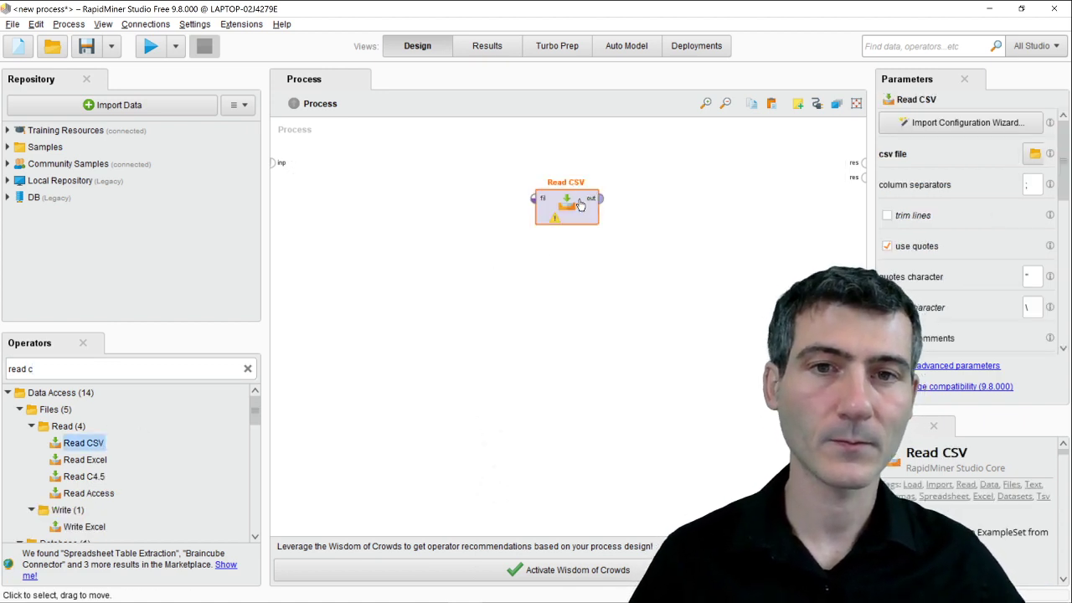
In the import wizard, pick Mouse_Empty.csv from the Data Analytics folder and continue.
{"action": "left_click", "coordinate": [988, 125]}
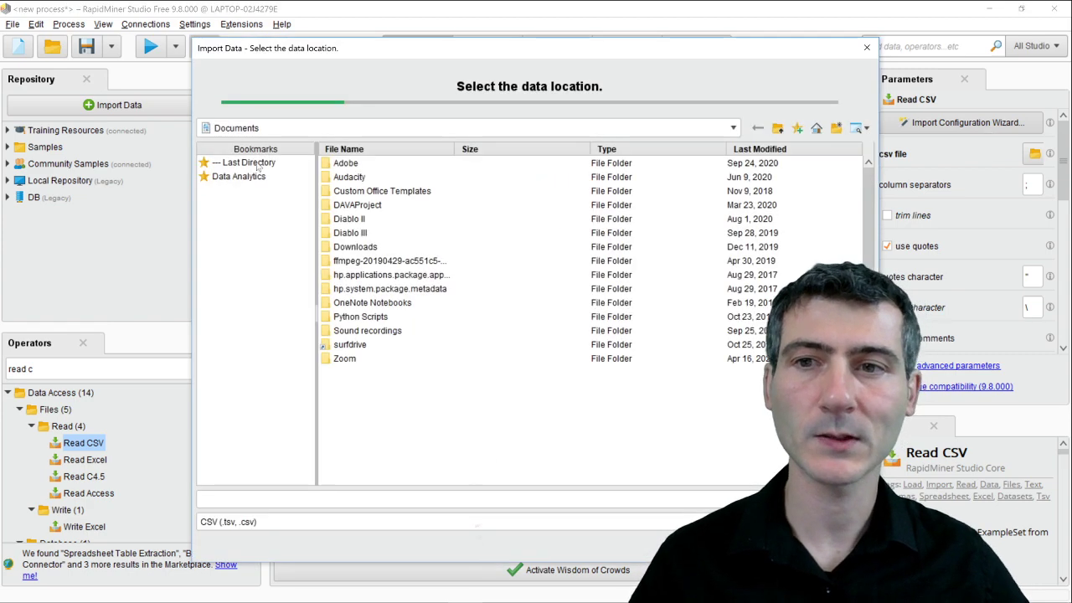
{"action": "left_click", "coordinate": [251, 177]}
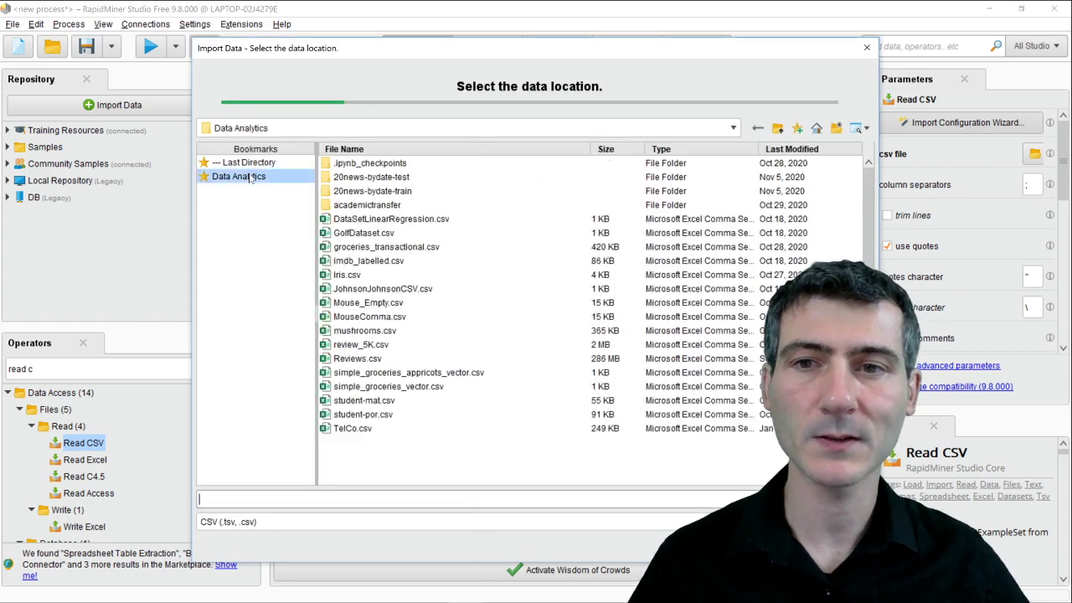
{"action": "left_click", "coordinate": [368, 303]}
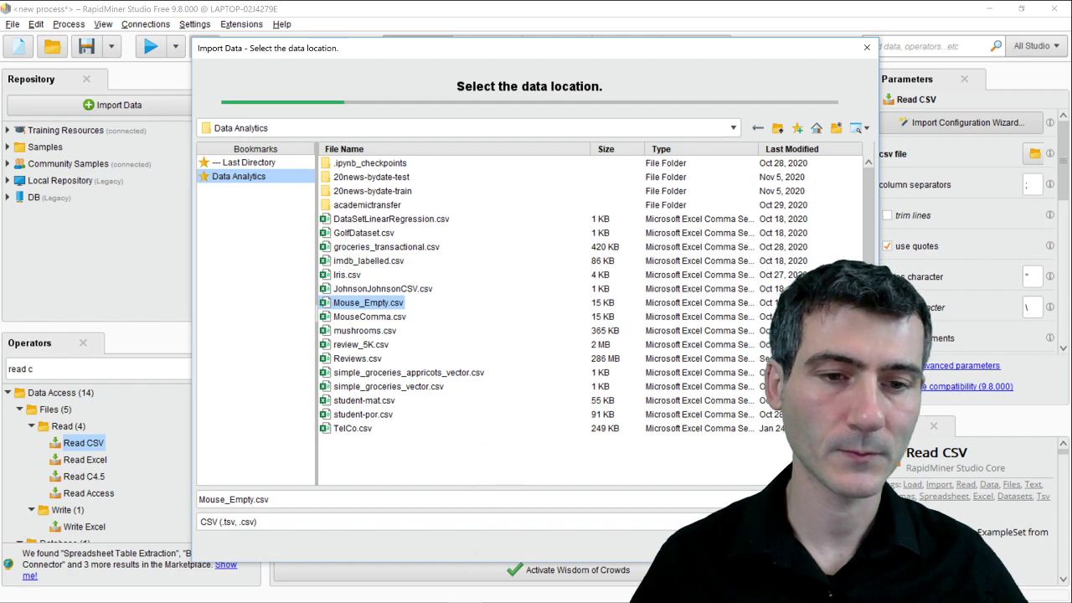
{"action": "left_click", "coordinate": [762, 547]}
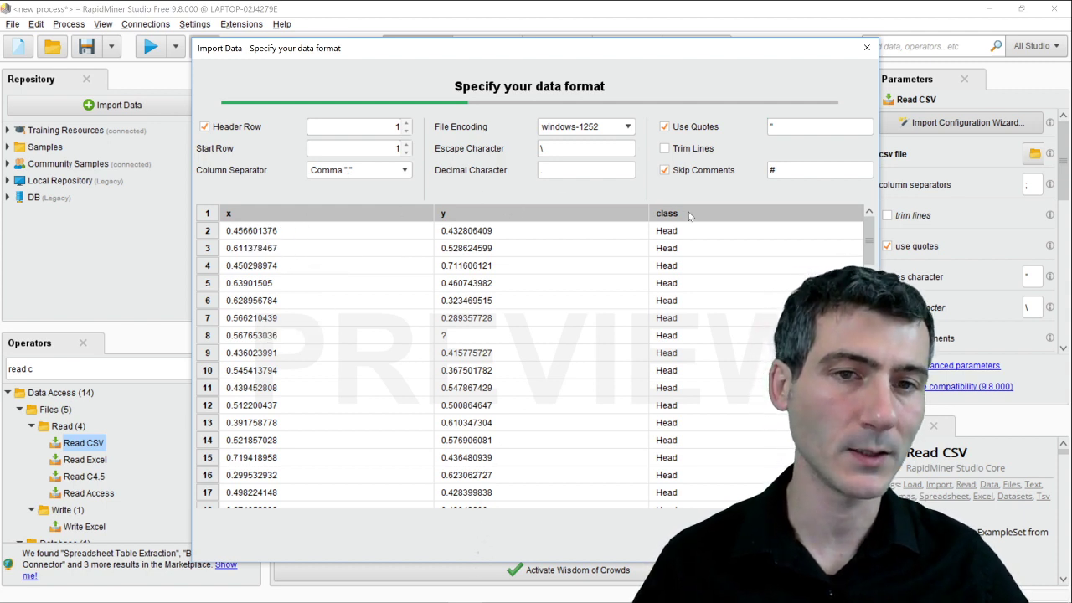
Review the '?' entries in the y column (rows 8 and 20), then advance to column formatting.
{"action": "left_click", "coordinate": [466, 338]}
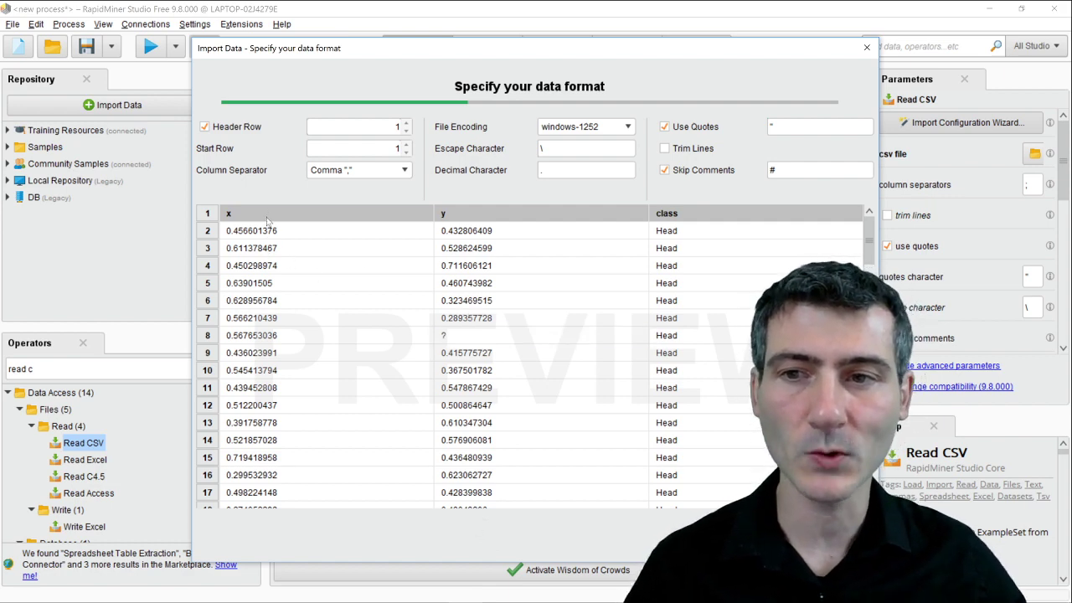
{"action": "scroll", "coordinate": [264, 258], "scroll_direction": "down", "scroll_amount": 6}
{"action": "scroll", "coordinate": [285, 422], "scroll_direction": "up", "scroll_amount": 6}
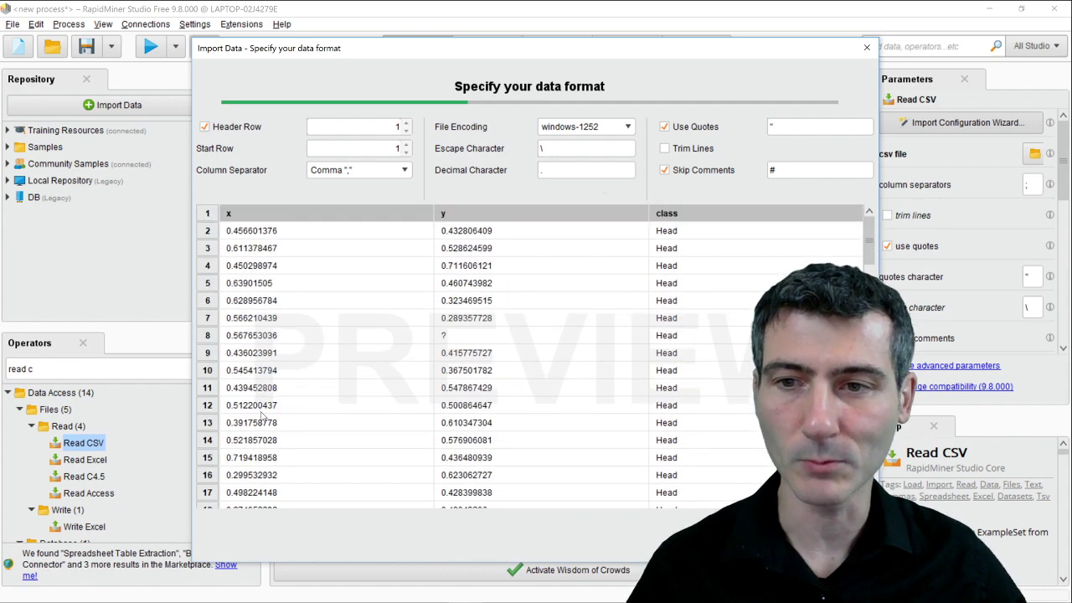
{"action": "scroll", "coordinate": [456, 355], "scroll_direction": "down", "scroll_amount": 2}
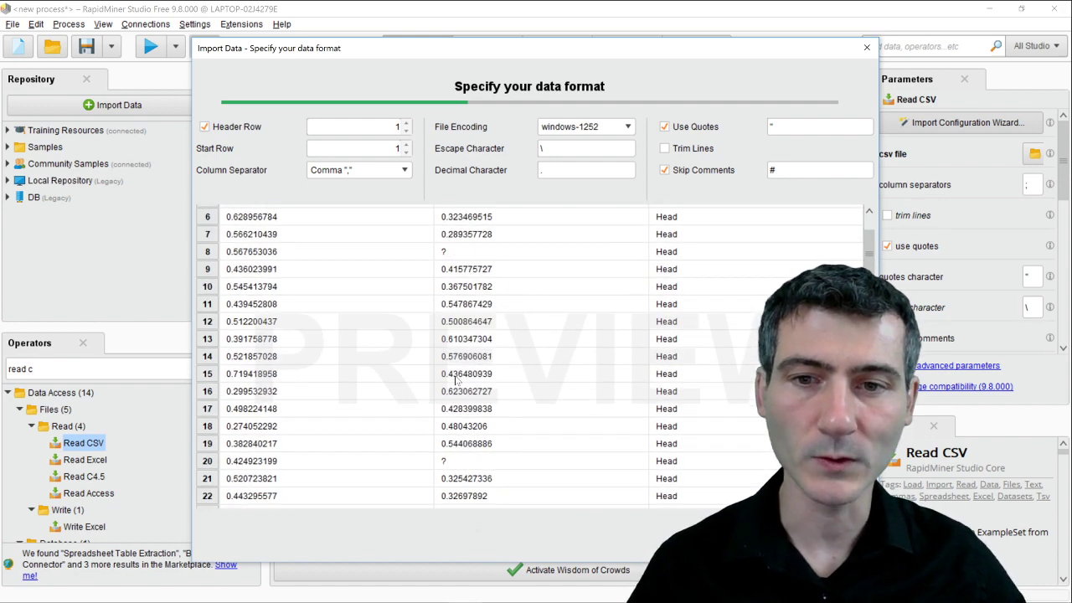
{"action": "scroll", "coordinate": [458, 382], "scroll_direction": "up", "scroll_amount": 2}
{"action": "scroll", "coordinate": [459, 344], "scroll_direction": "down", "scroll_amount": 2}
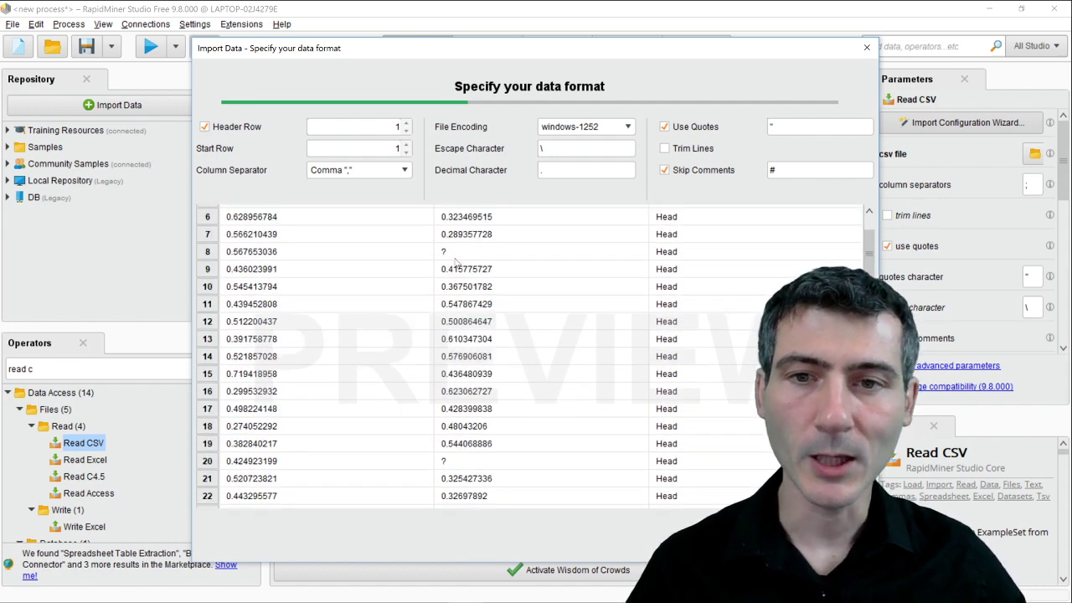
{"action": "left_click", "coordinate": [452, 251]}
{"action": "left_click", "coordinate": [457, 463]}
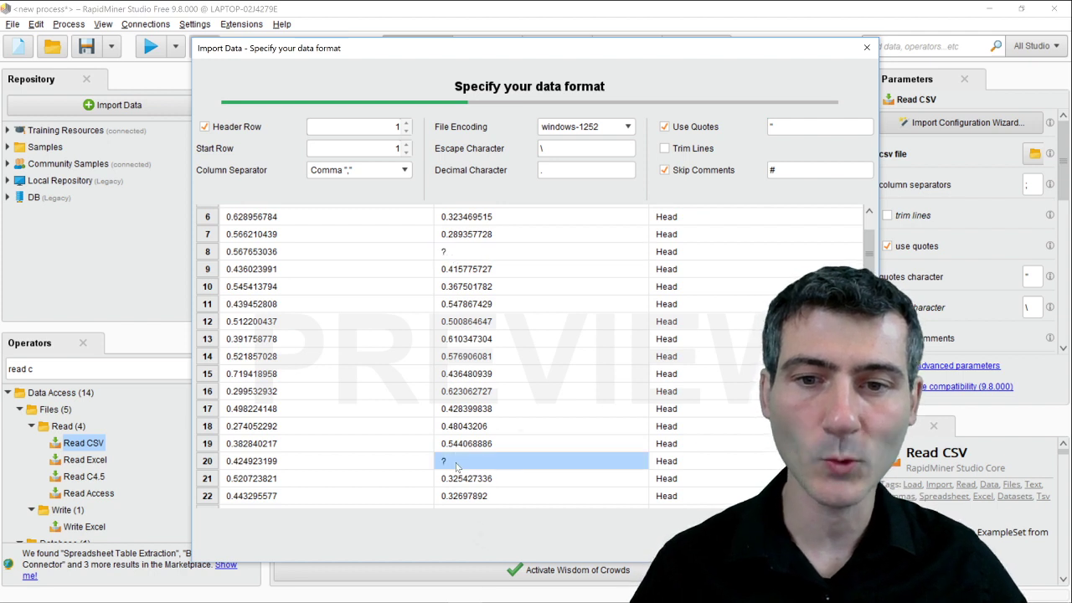
{"action": "left_click", "coordinate": [454, 269]}
{"action": "left_click", "coordinate": [453, 251]}
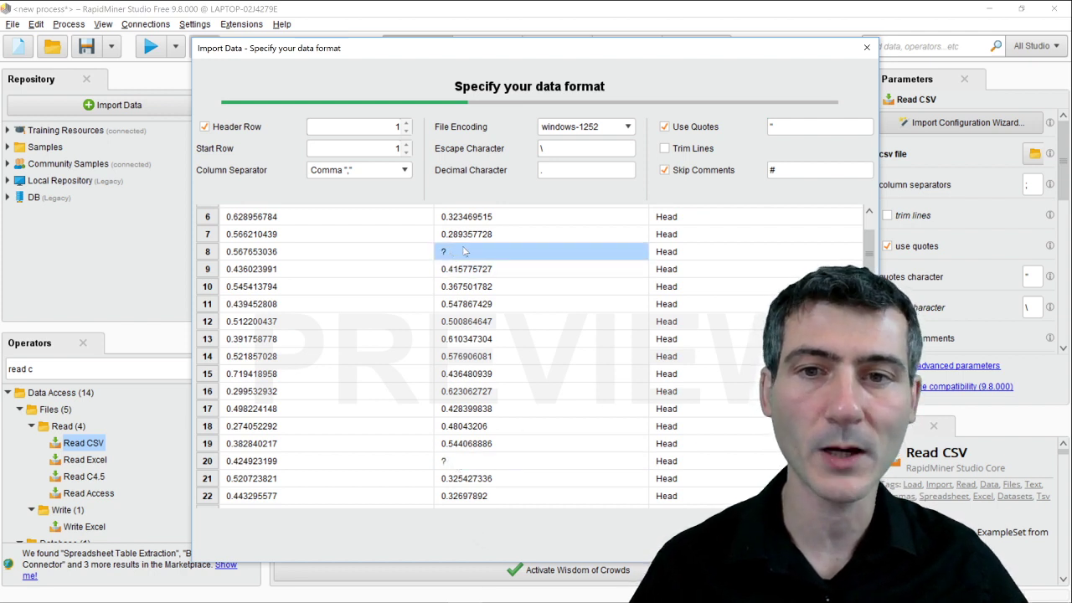
{"action": "scroll", "coordinate": [572, 287], "scroll_direction": "down", "scroll_amount": 3}
{"action": "scroll", "coordinate": [687, 285], "scroll_direction": "up", "scroll_amount": 5}
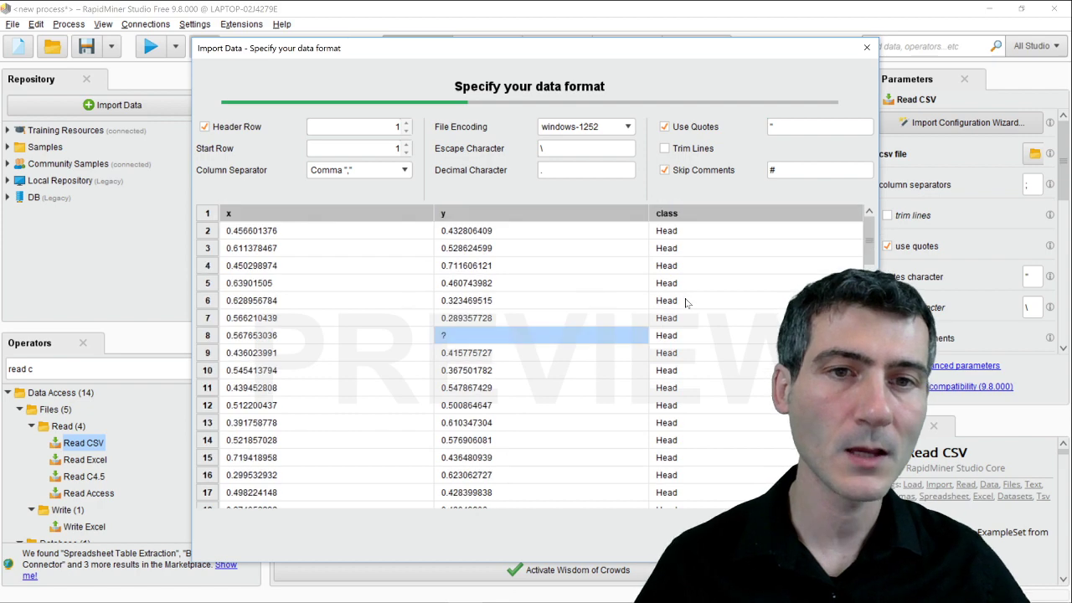
{"action": "scroll", "coordinate": [691, 231], "scroll_direction": "down", "scroll_amount": 2}
{"action": "scroll", "coordinate": [689, 221], "scroll_direction": "down", "scroll_amount": 2}
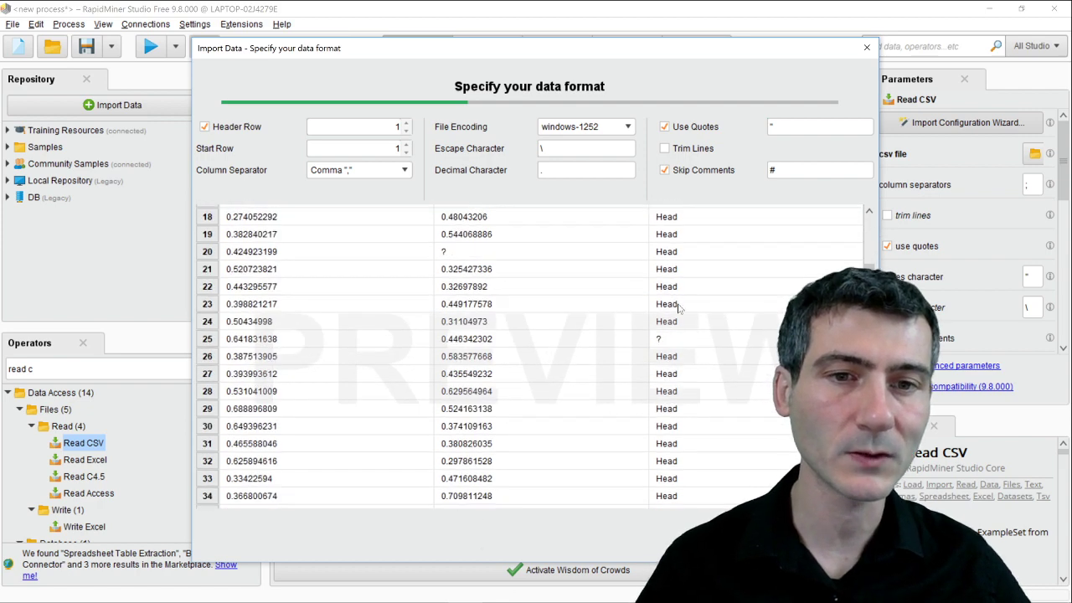
{"action": "scroll", "coordinate": [690, 219], "scroll_direction": "up", "scroll_amount": 4}
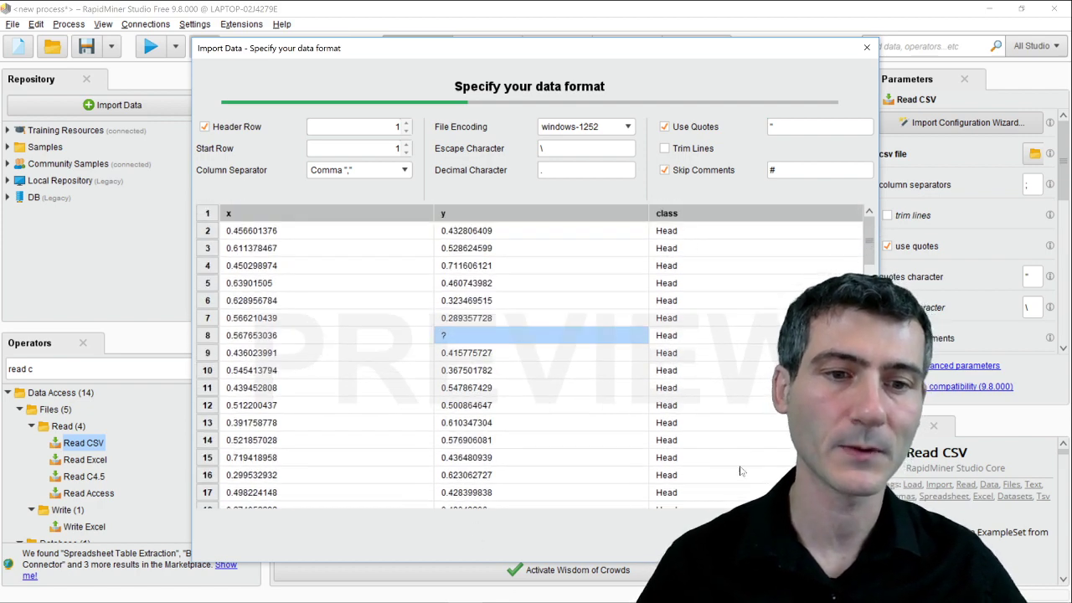
{"action": "left_click", "coordinate": [768, 536]}
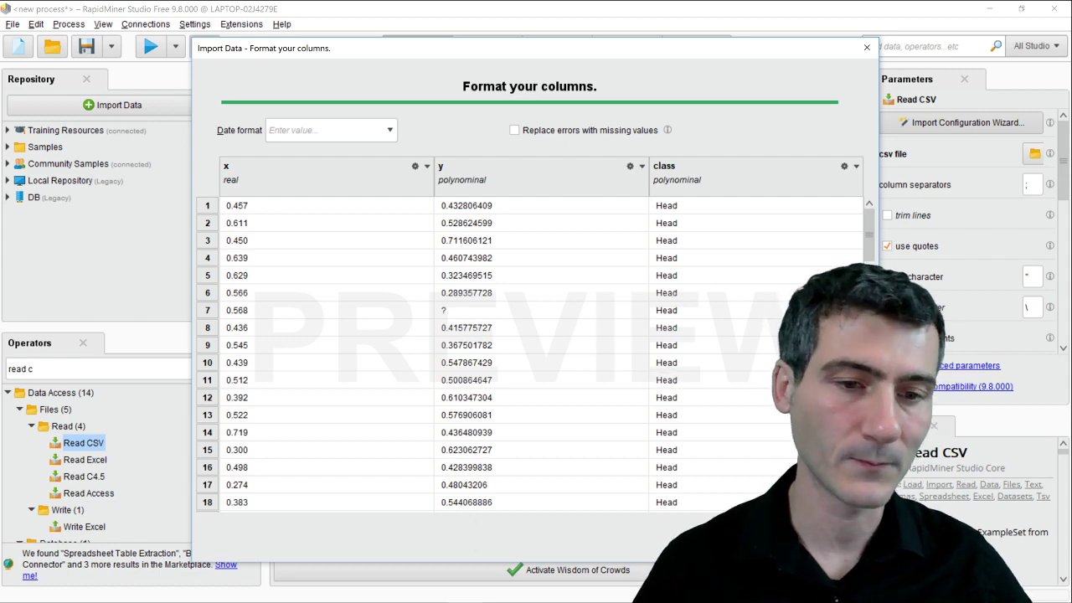
Finish the import, wire Read CSV's output to res, and run to show 500 examples.
{"action": "left_click", "coordinate": [772, 537]}
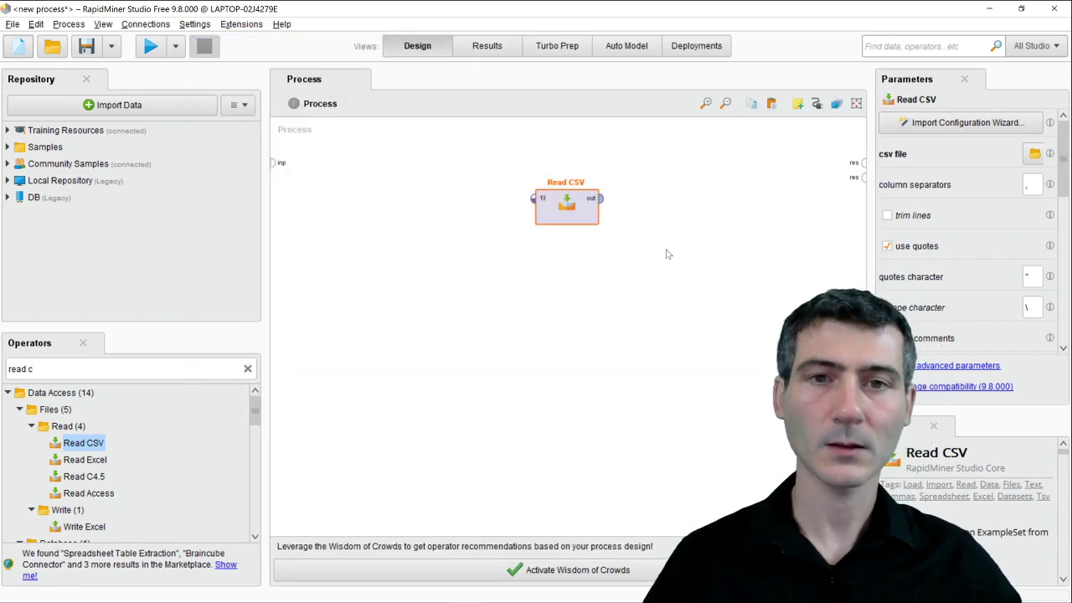
{"action": "left_click", "coordinate": [598, 202]}
{"action": "left_click", "coordinate": [863, 165]}
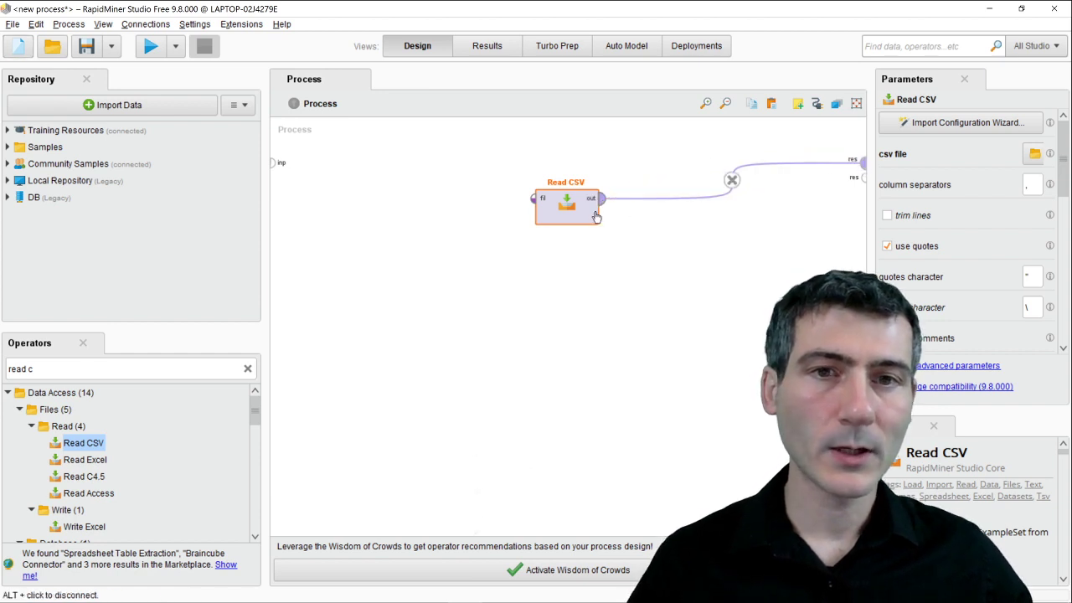
{"action": "left_click_drag", "start_coordinate": [566, 213], "coordinate": [658, 178]}
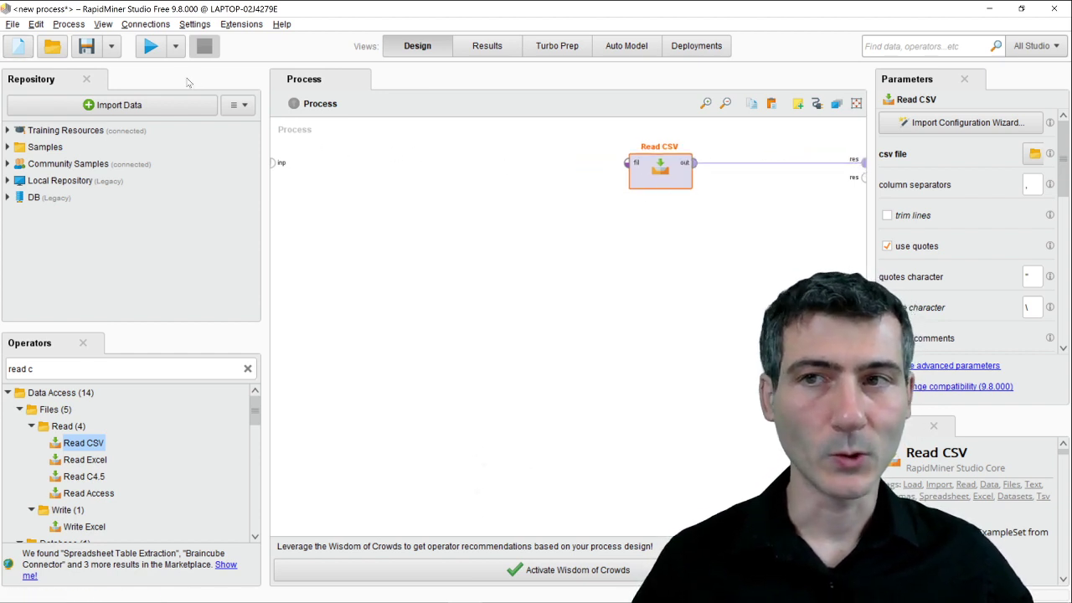
{"action": "left_click", "coordinate": [150, 46]}
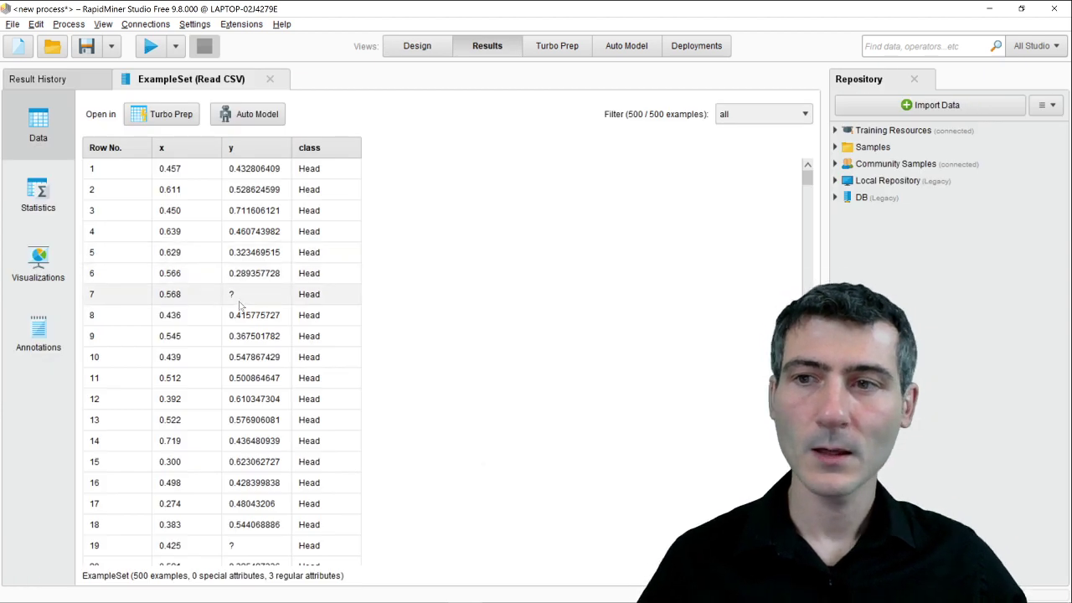
Check the statistics for x, y and class, view the data table, then return to Design.
{"action": "left_click", "coordinate": [66, 196]}
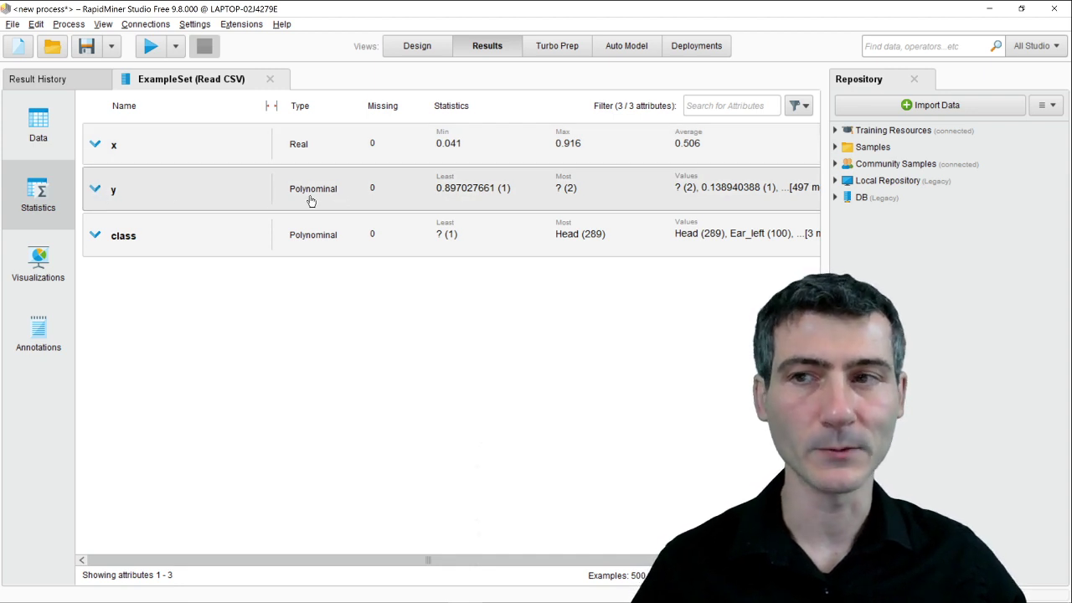
{"action": "left_click", "coordinate": [47, 128]}
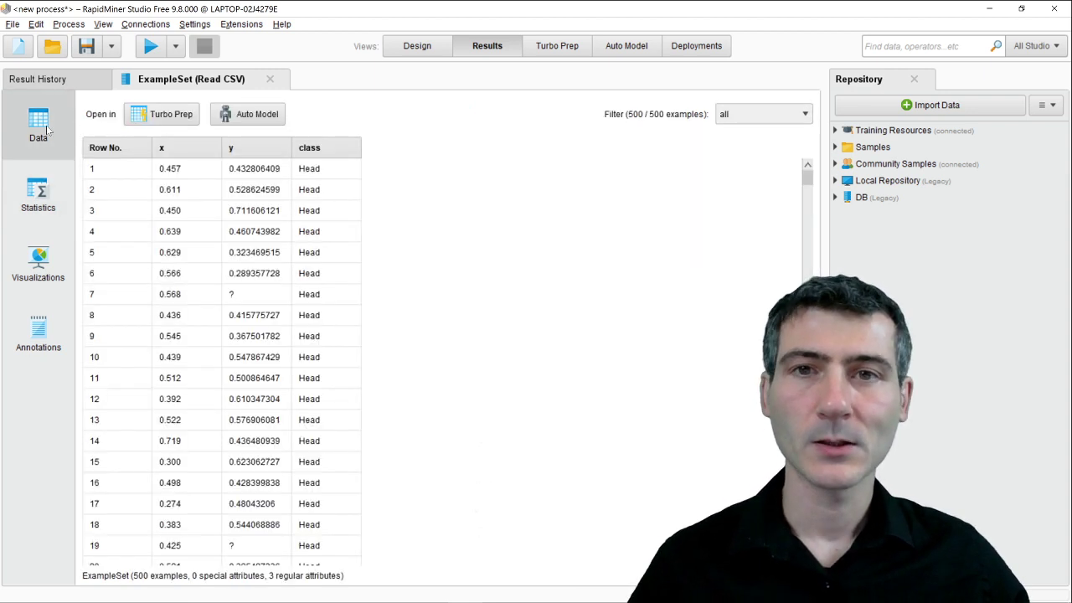
{"action": "left_click", "coordinate": [402, 53]}
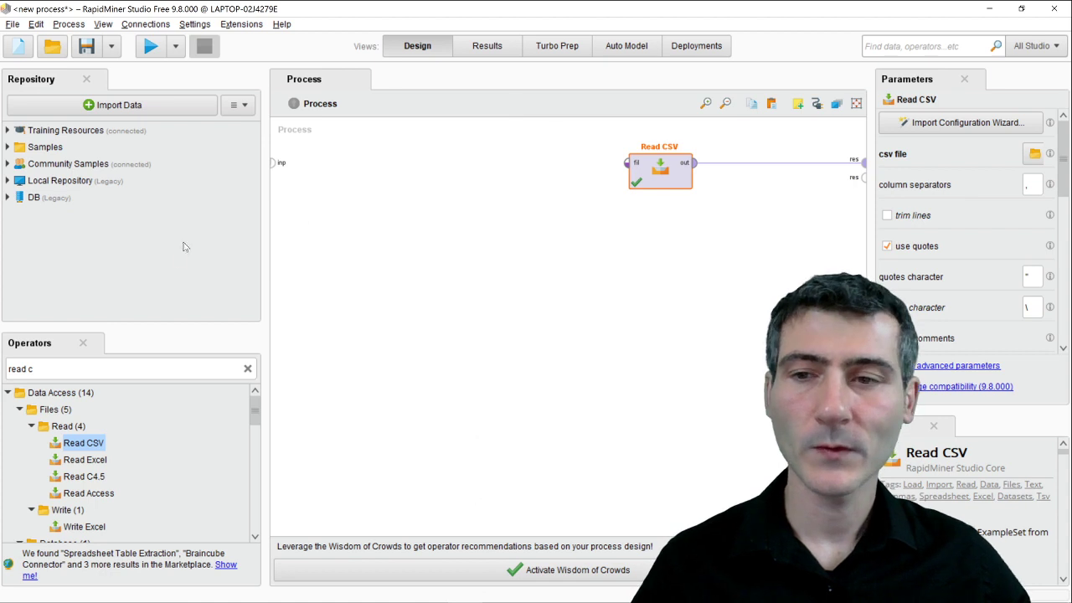
Search 'declare' and add a Declare Missing Value operator after Read CSV.
{"action": "left_click", "coordinate": [87, 369]}
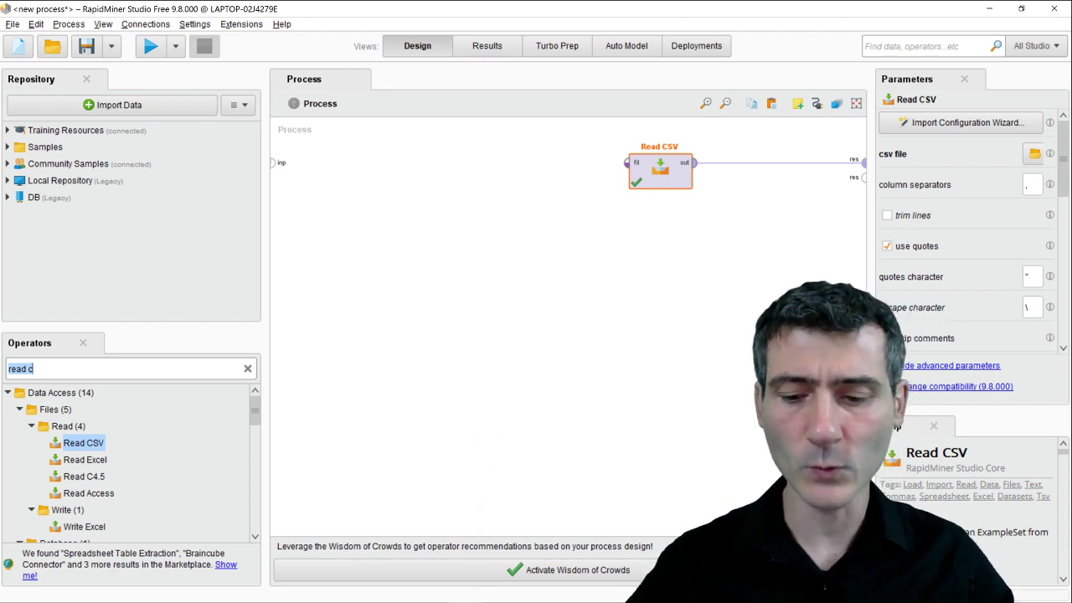
{"action": "type", "text": "dec"}
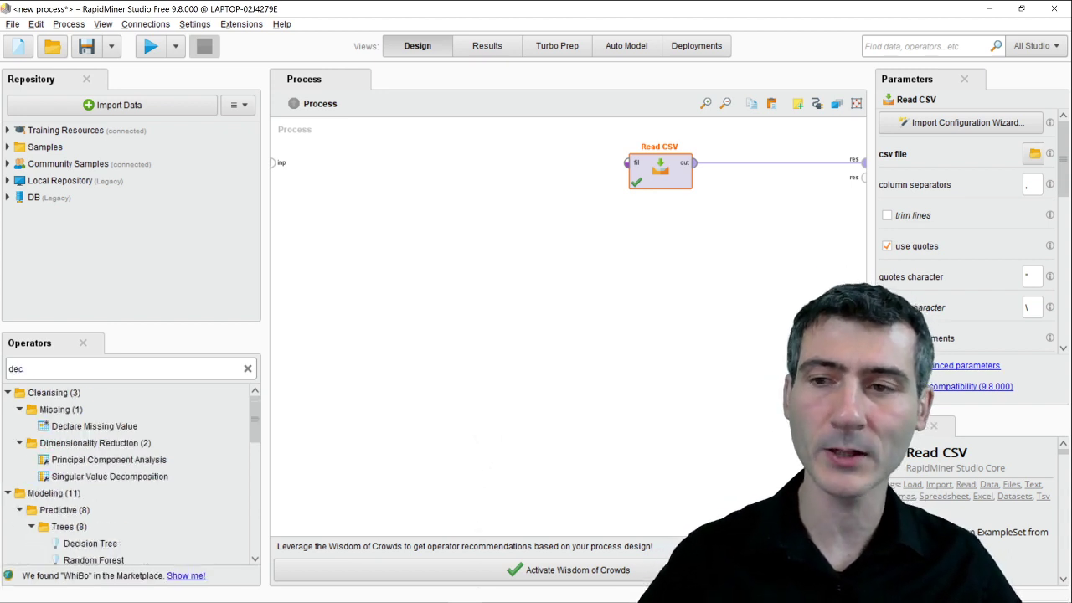
{"action": "type", "text": "lare"}
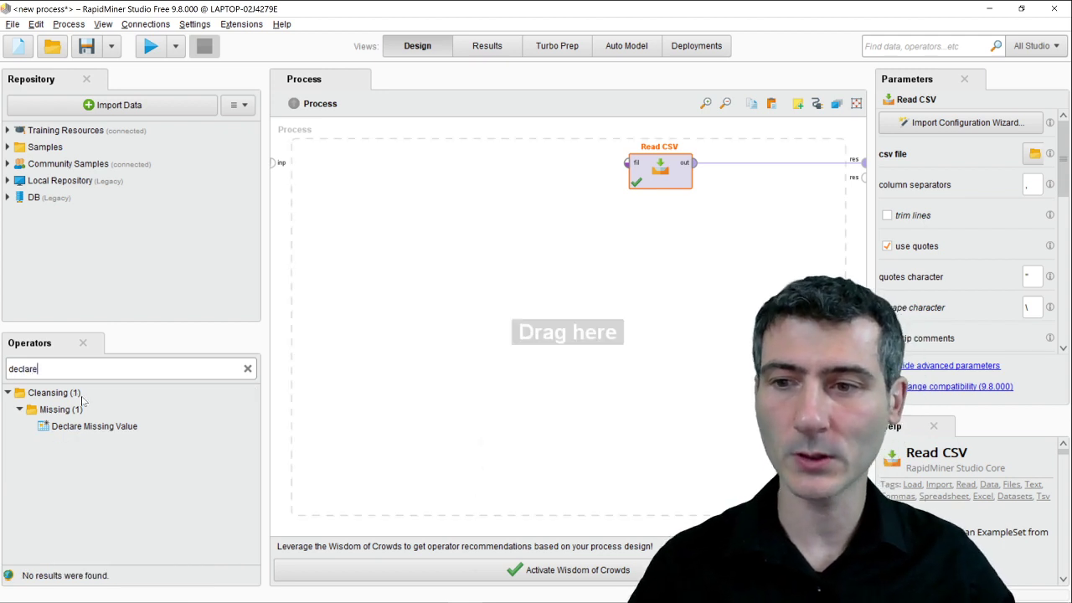
{"action": "left_click_drag", "start_coordinate": [86, 427], "coordinate": [741, 172]}
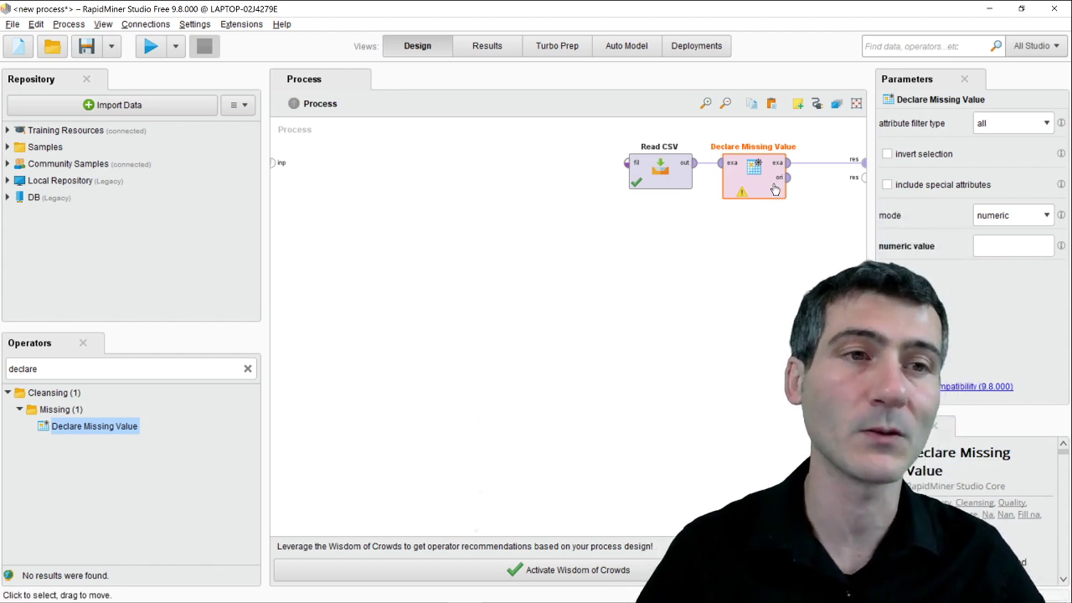
Set Declare Missing Value to nominal mode with ? as the missing value.
{"action": "left_click", "coordinate": [1012, 219]}
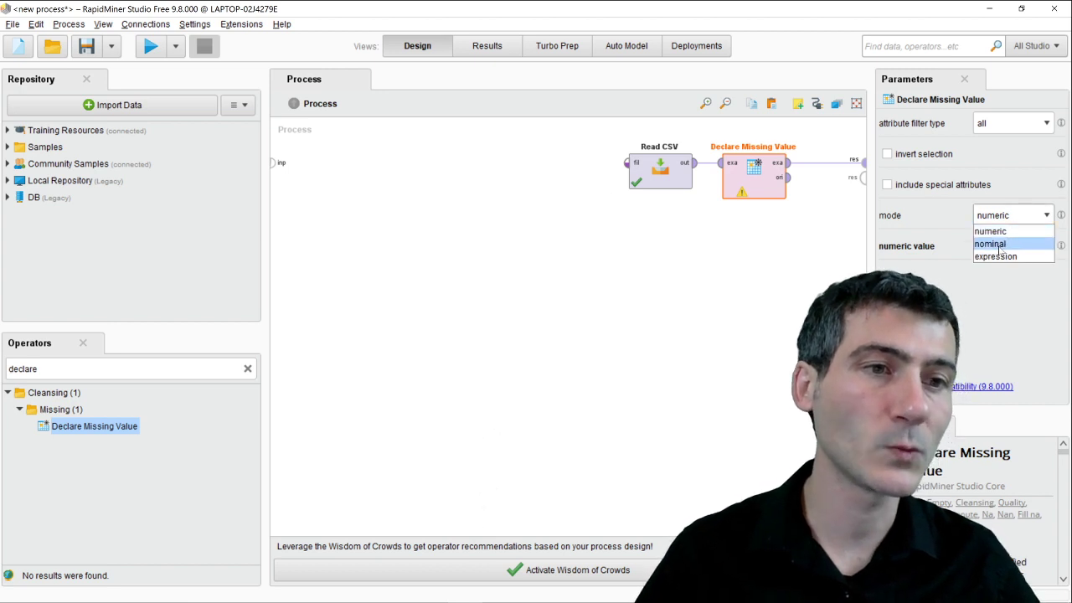
{"action": "left_click", "coordinate": [1000, 244]}
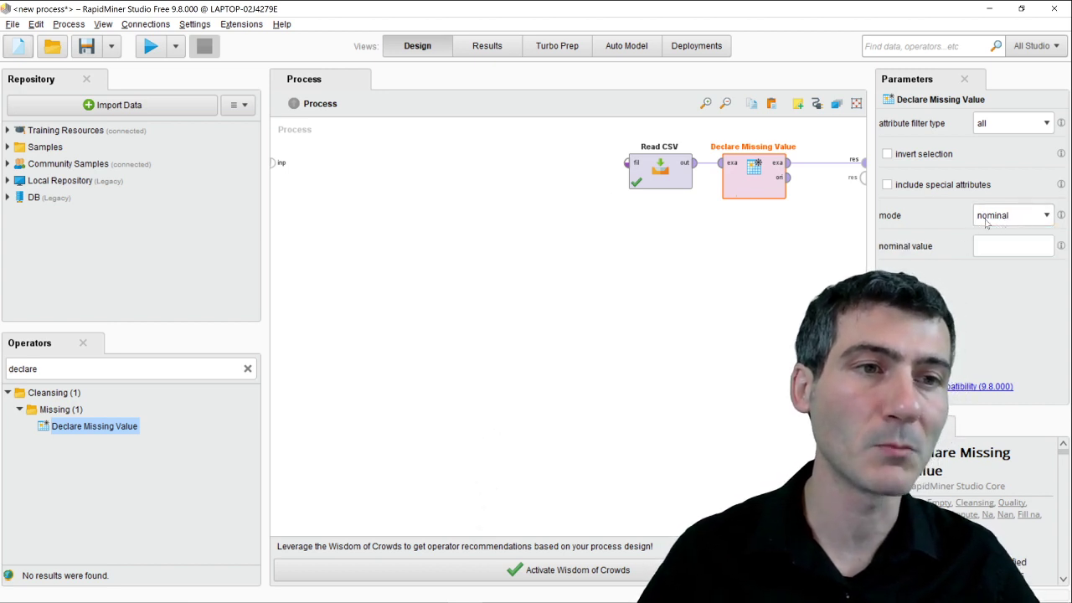
{"action": "left_click", "coordinate": [1005, 246]}
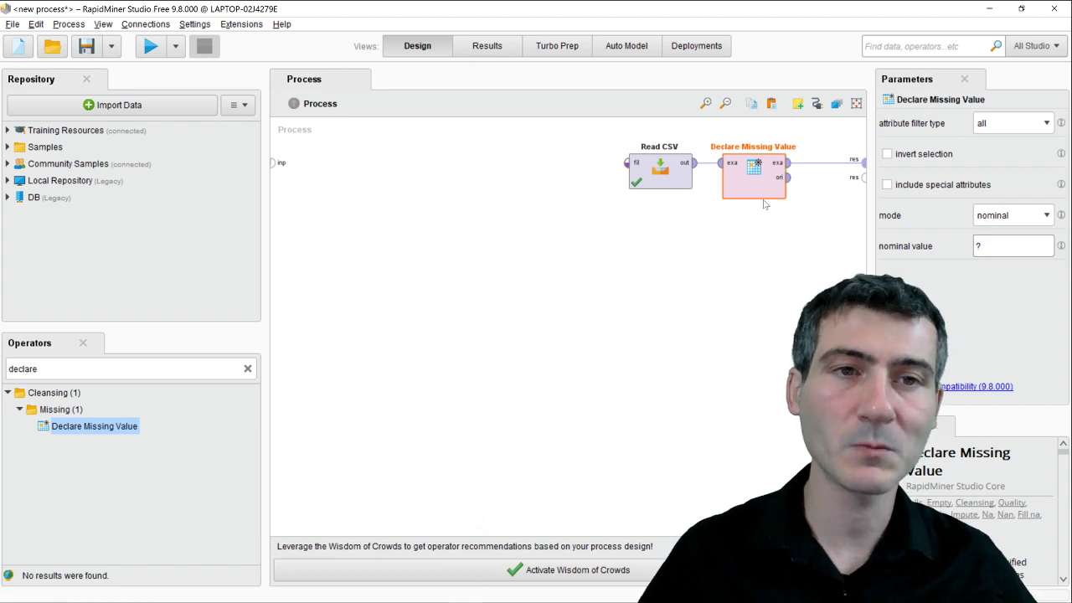
{"action": "left_click_drag", "start_coordinate": [815, 231], "coordinate": [612, 135]}
Insert Filter Examples after Declare Missing Value and choose the missing_attributes condition class.
{"action": "left_click_drag", "start_coordinate": [677, 174], "coordinate": [630, 174]}
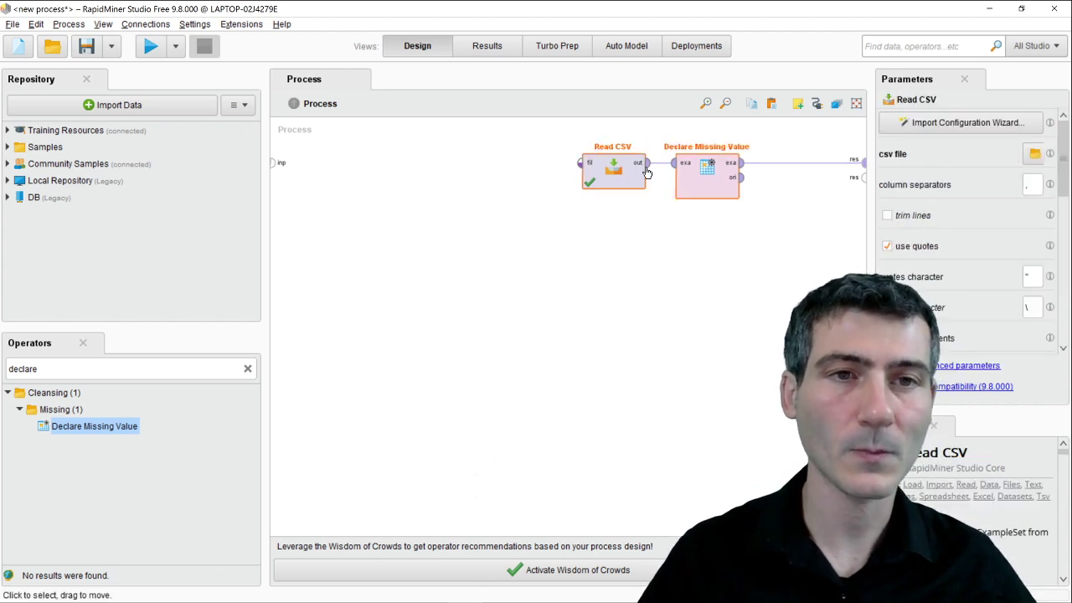
{"action": "left_click", "coordinate": [372, 287]}
{"action": "left_click", "coordinate": [107, 371]}
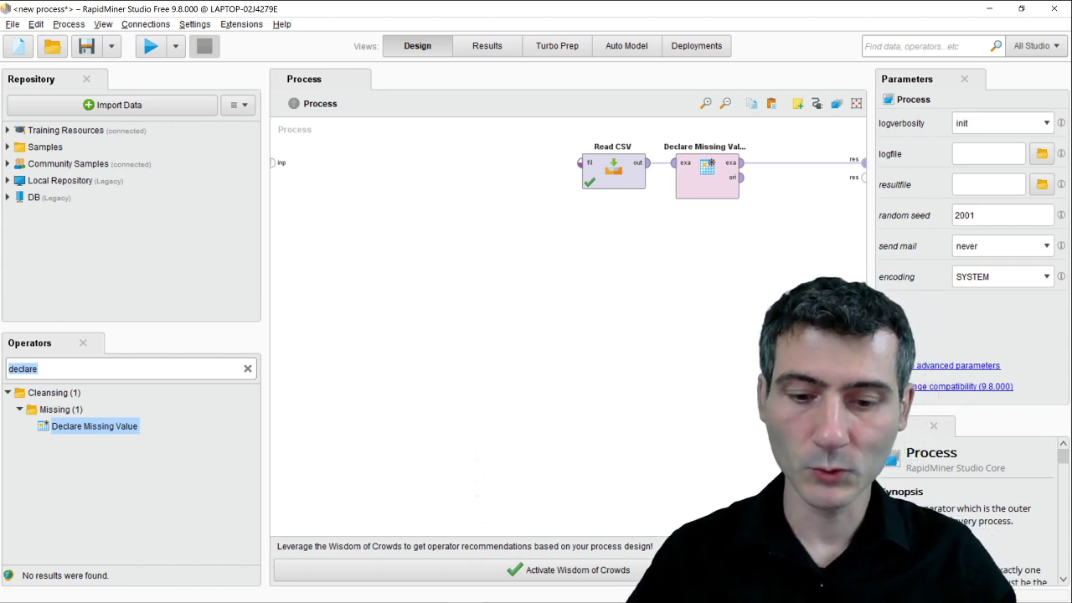
{"action": "type", "text": "fil"}
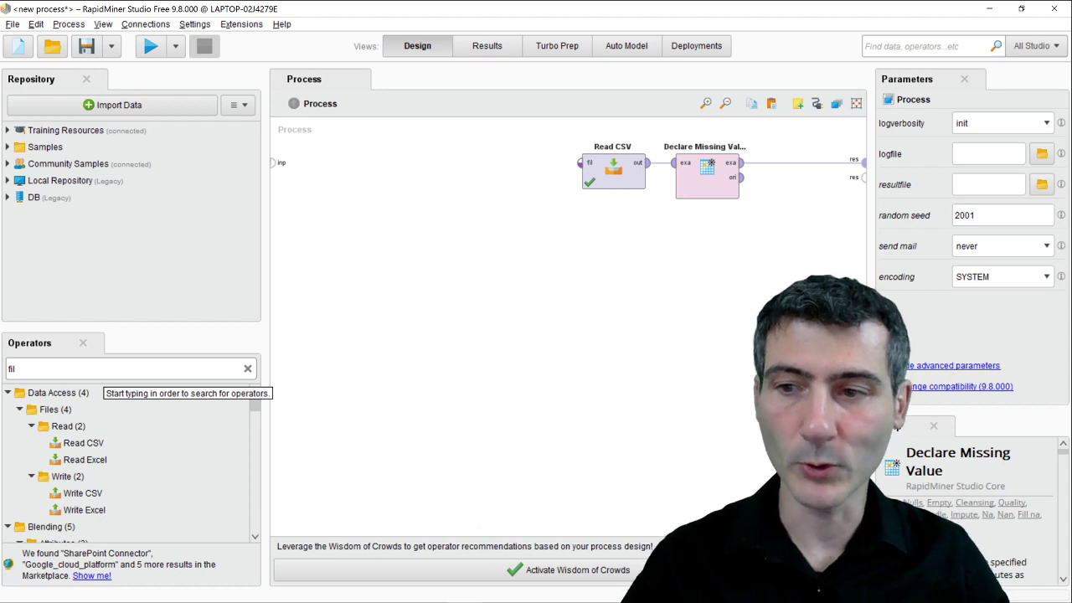
{"action": "scroll", "coordinate": [109, 485], "scroll_direction": "down", "scroll_amount": 5}
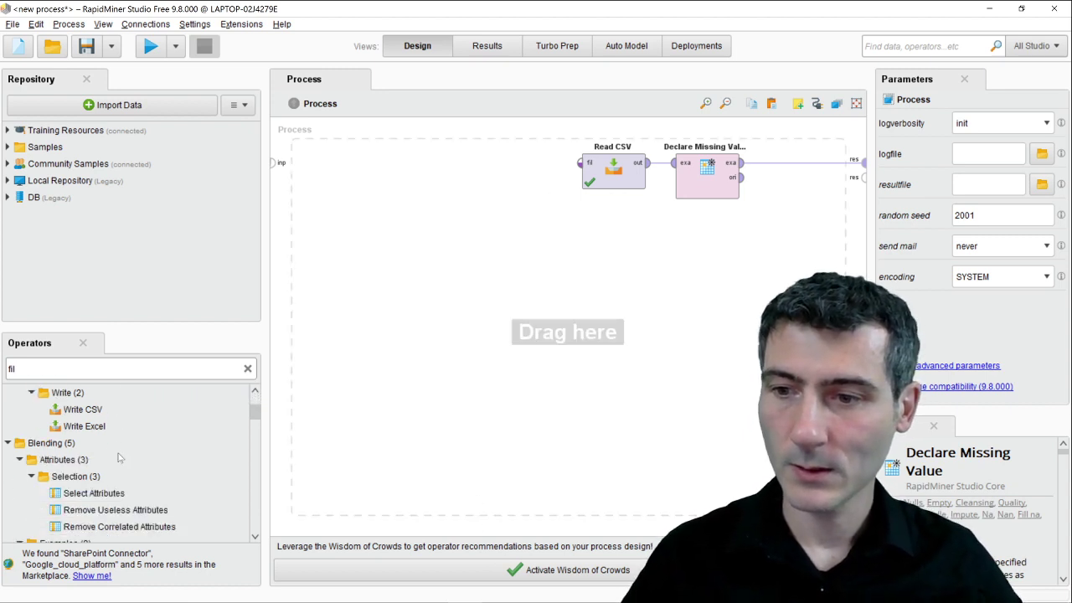
{"action": "left_click_drag", "start_coordinate": [108, 491], "coordinate": [794, 167]}
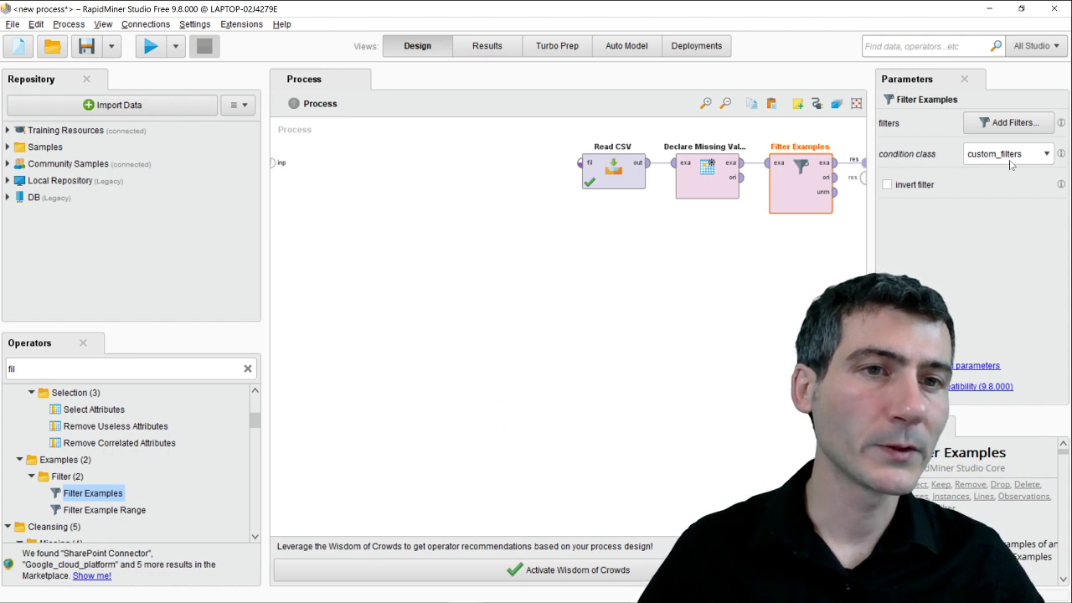
{"action": "left_click", "coordinate": [1035, 158]}
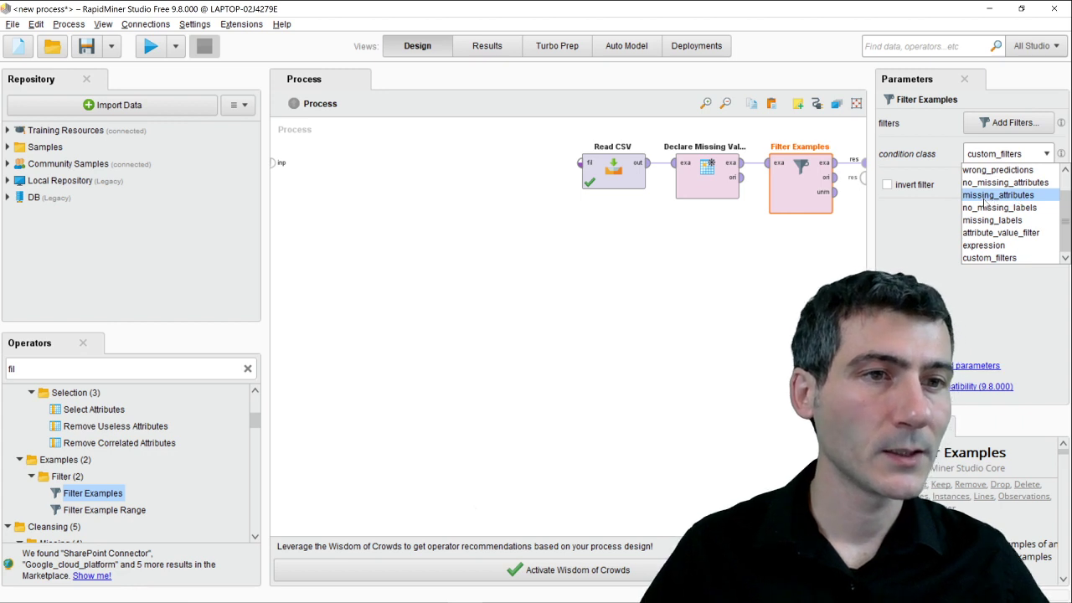
{"action": "left_click", "coordinate": [1035, 196]}
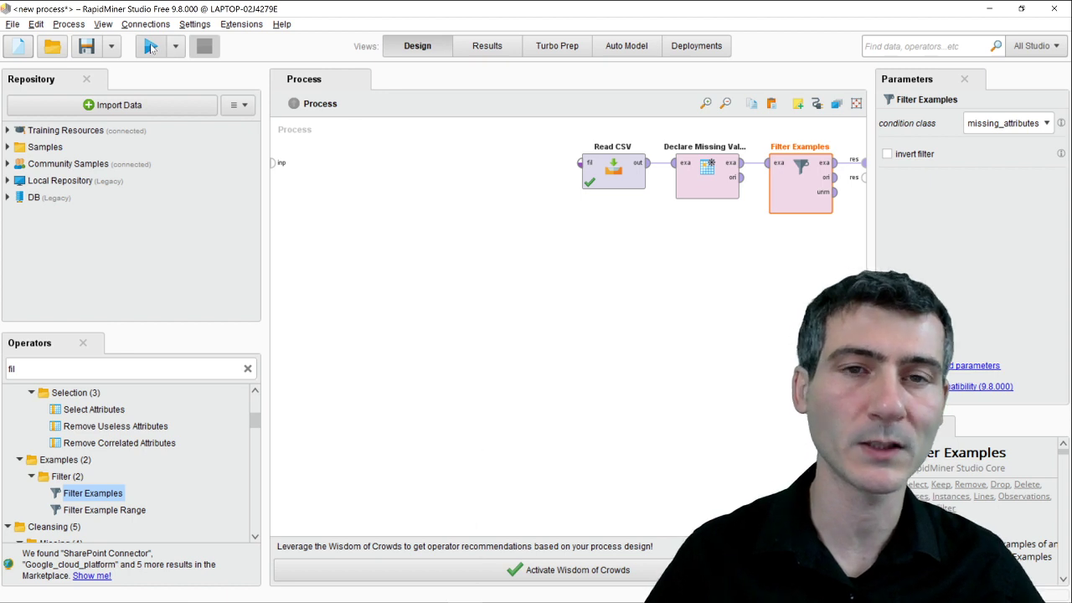
Run the process, review the 3 rows with missing y or class values, then return to Design.
{"action": "left_click", "coordinate": [150, 48]}
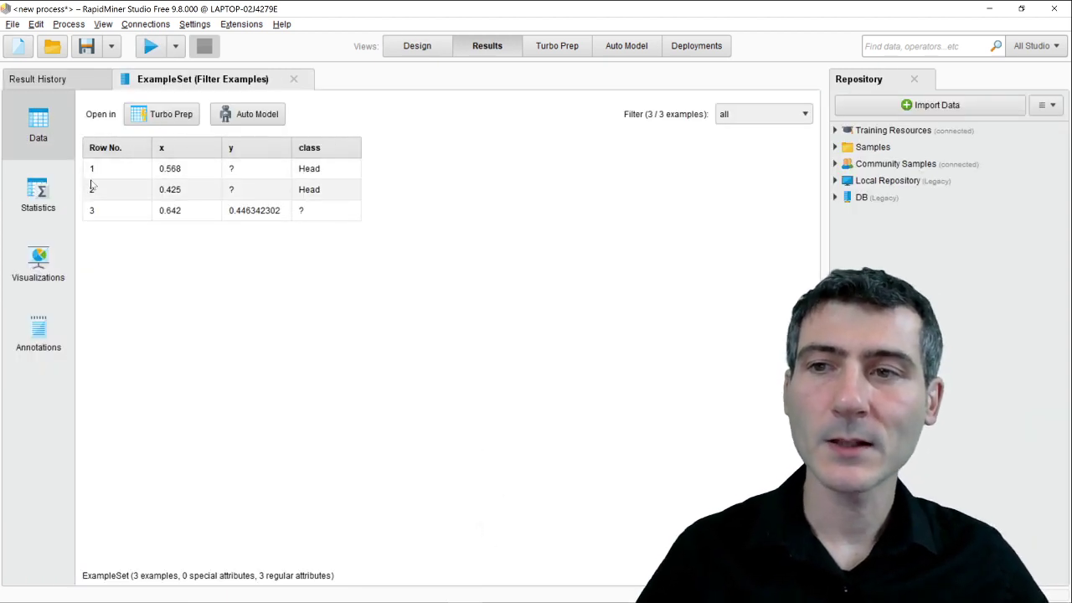
{"action": "left_click", "coordinate": [250, 169]}
{"action": "left_click", "coordinate": [245, 190]}
{"action": "left_click", "coordinate": [308, 214]}
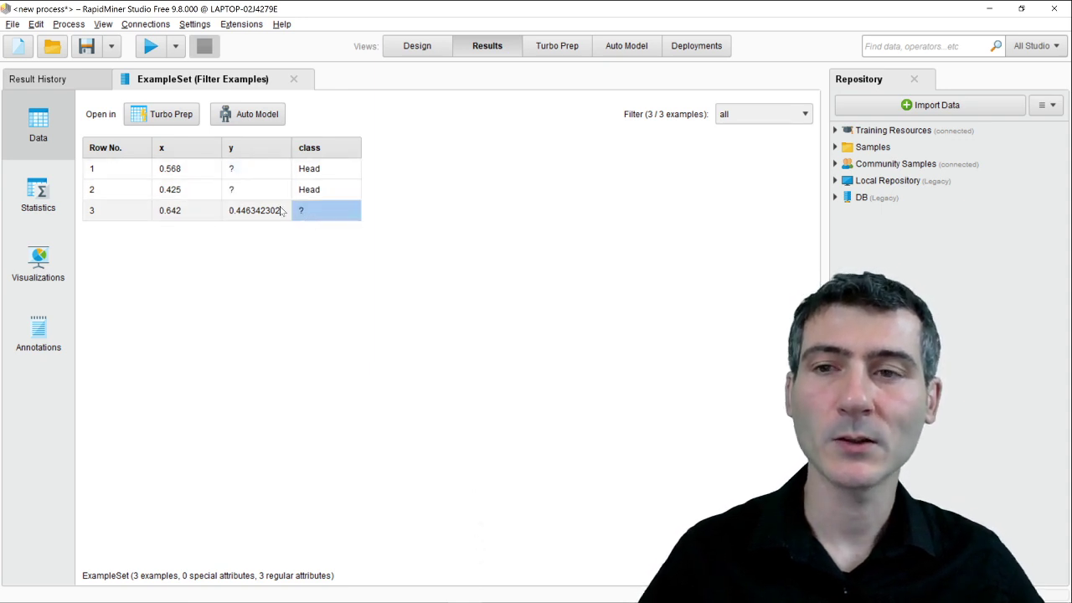
{"action": "left_click", "coordinate": [253, 191]}
{"action": "left_click", "coordinate": [247, 170]}
{"action": "left_click", "coordinate": [252, 191]}
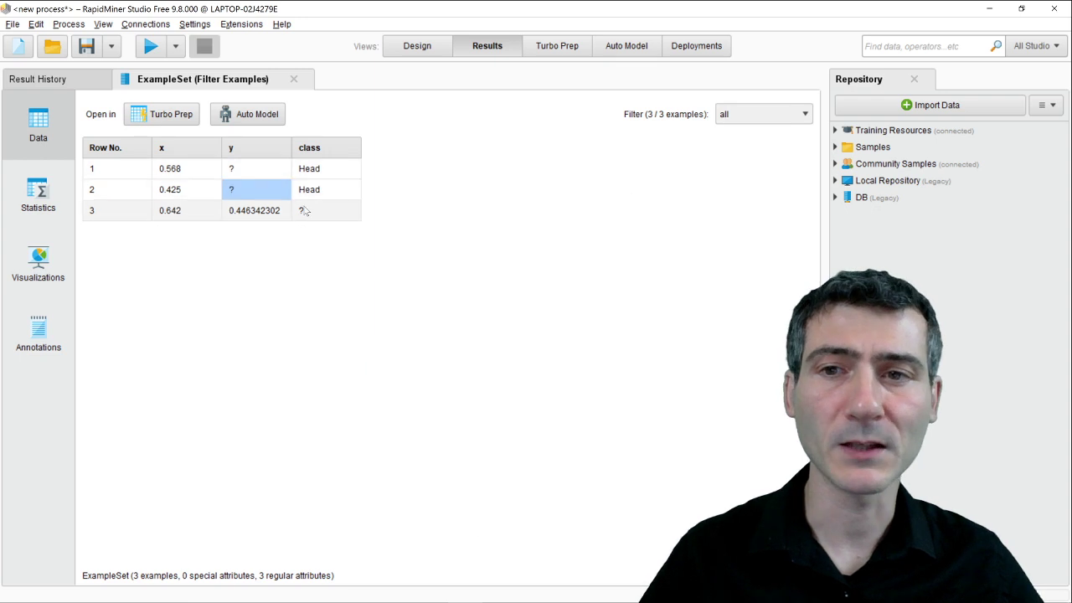
{"action": "left_click", "coordinate": [305, 211]}
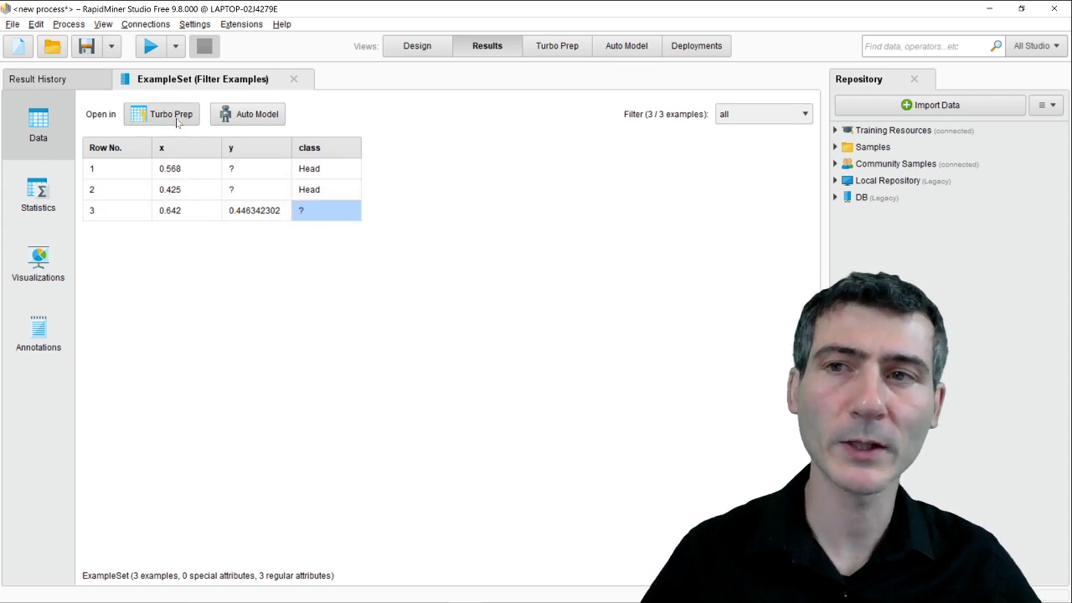
{"action": "left_click", "coordinate": [415, 47]}
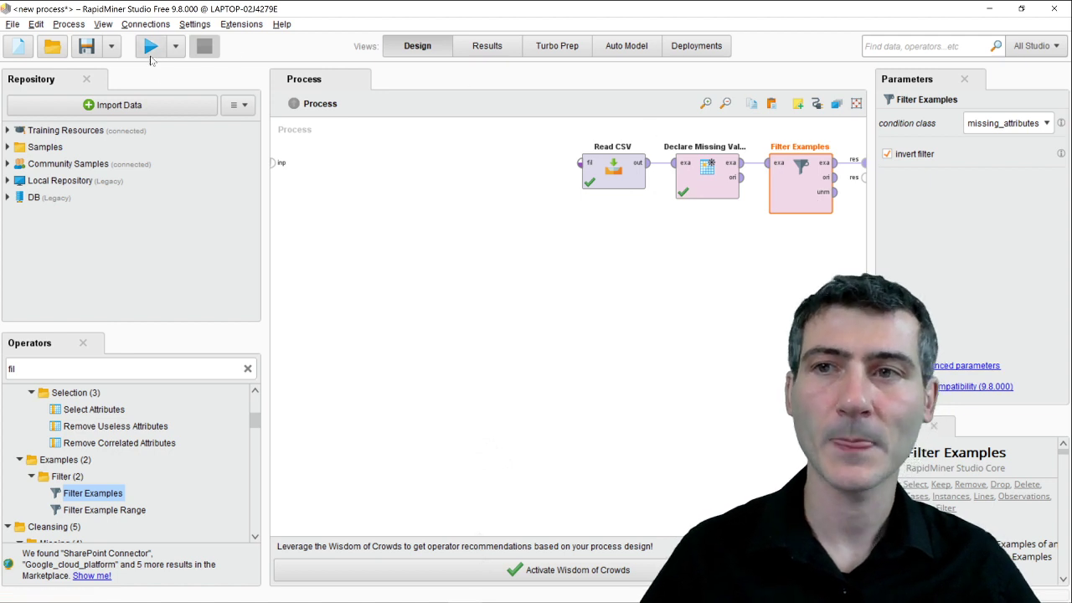
Shift all three operators left, run, and check the 497 filtered examples' data and statistics.
{"action": "left_click_drag", "start_coordinate": [537, 129], "coordinate": [862, 266]}
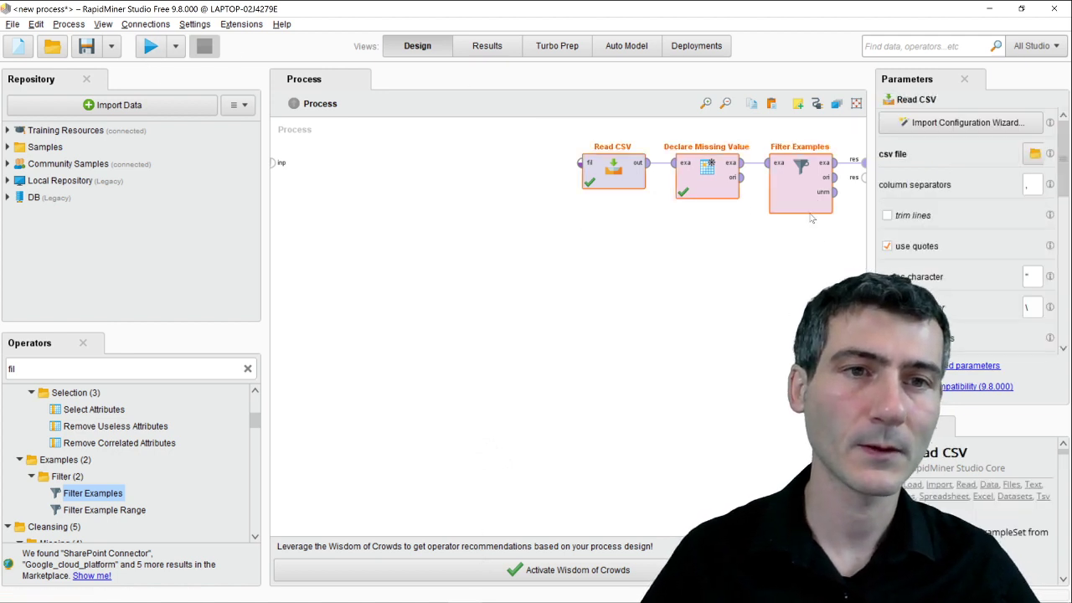
{"action": "left_click_drag", "start_coordinate": [813, 218], "coordinate": [727, 215]}
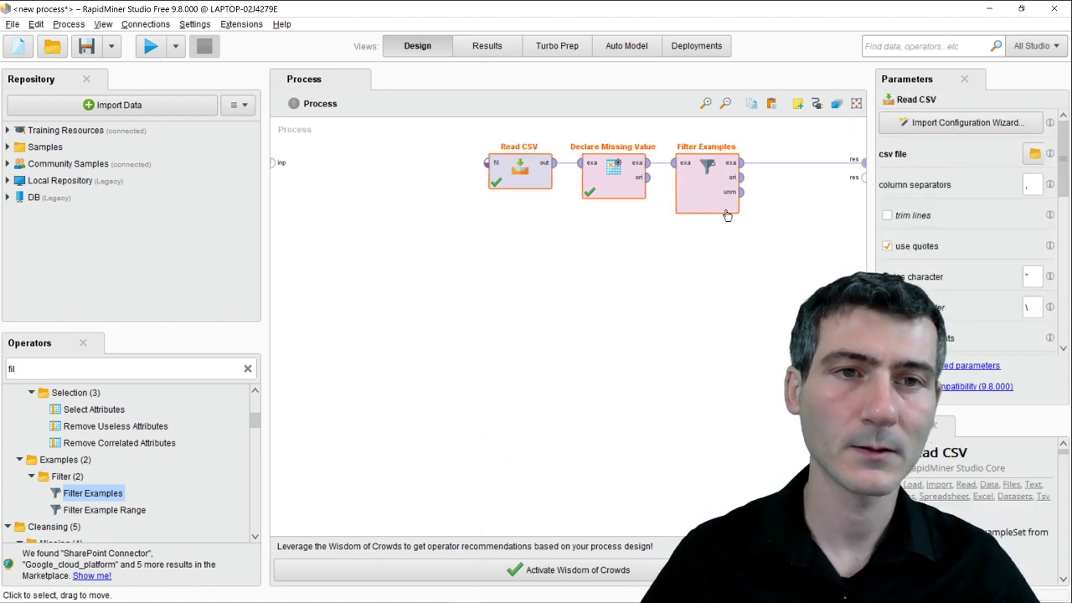
{"action": "left_click", "coordinate": [156, 52]}
{"action": "scroll", "coordinate": [360, 293], "scroll_direction": "down", "scroll_amount": 2}
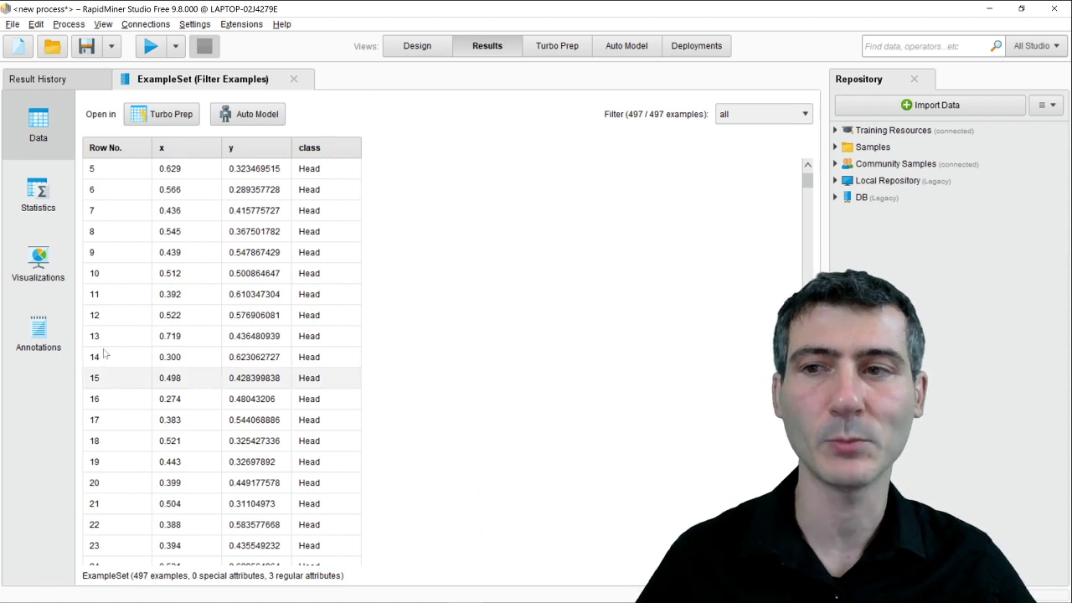
{"action": "left_click", "coordinate": [41, 195]}
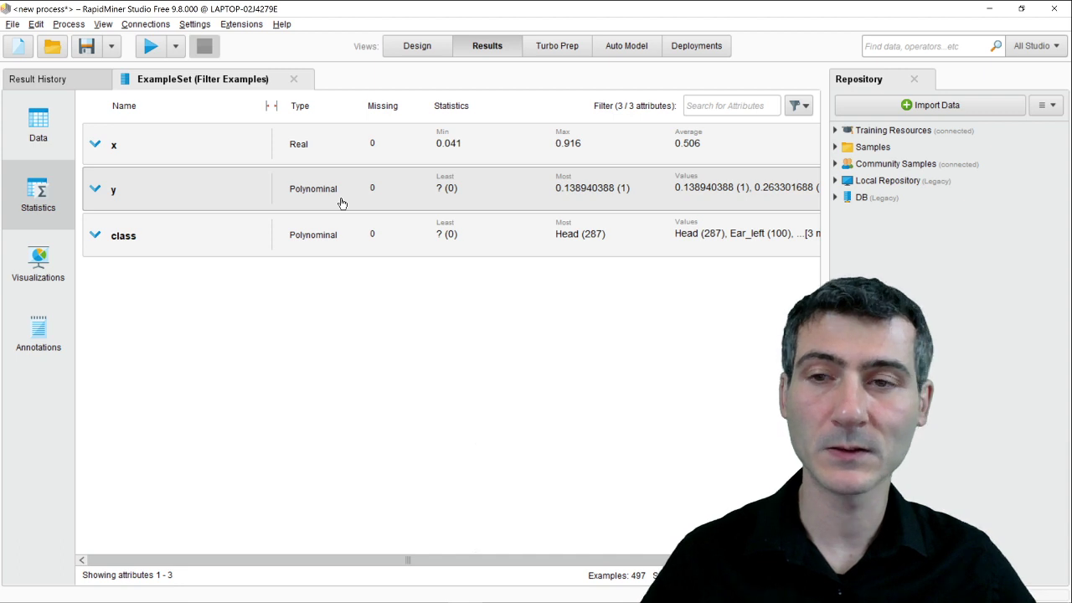
{"action": "left_click", "coordinate": [406, 47]}
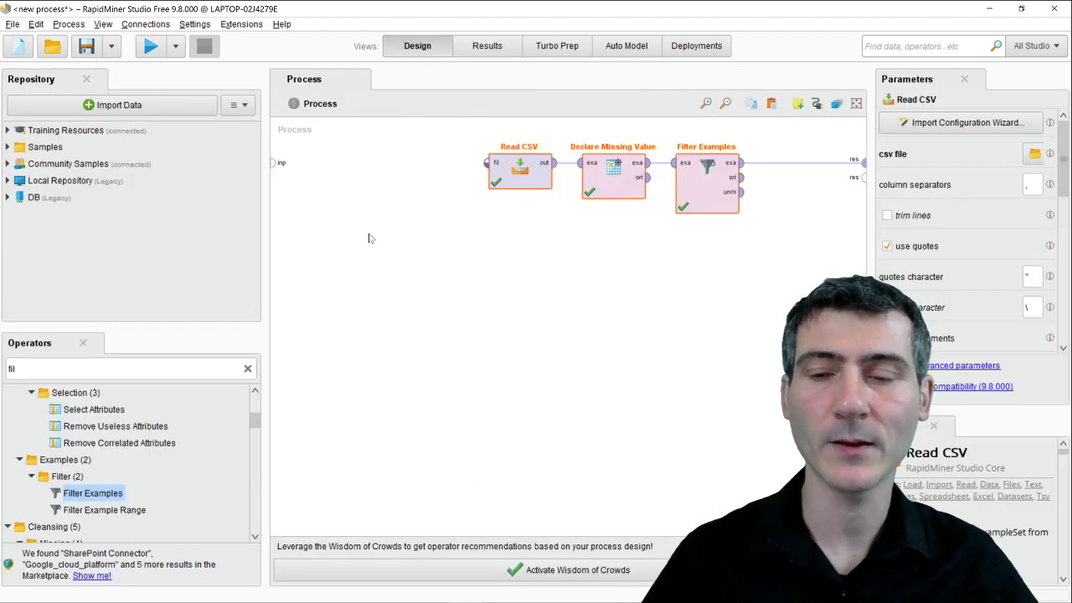
Search 'guess' and add Guess Types after Filter Examples, wired to the result port.
{"action": "double_click", "coordinate": [13, 368]}
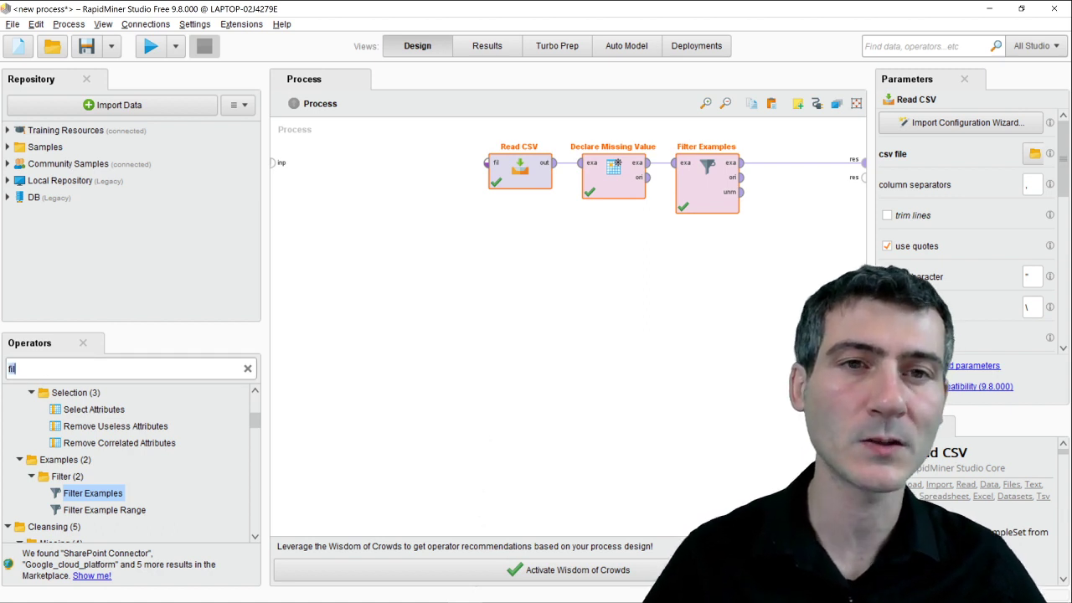
{"action": "type", "text": "guess"}
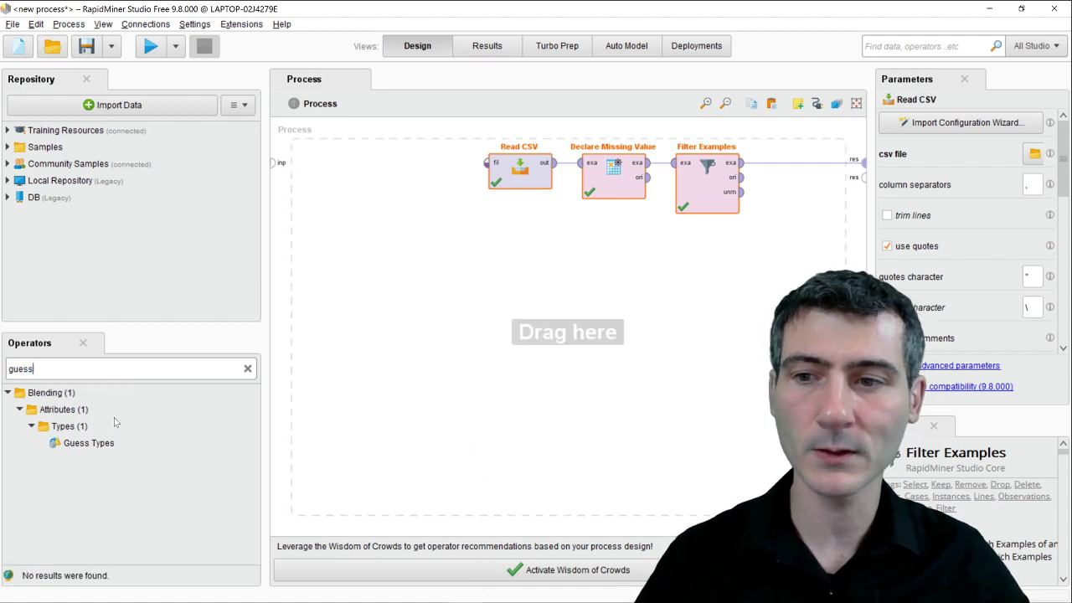
{"action": "left_click_drag", "start_coordinate": [89, 442], "coordinate": [624, 315]}
{"action": "left_click_drag", "start_coordinate": [768, 198], "coordinate": [800, 174]}
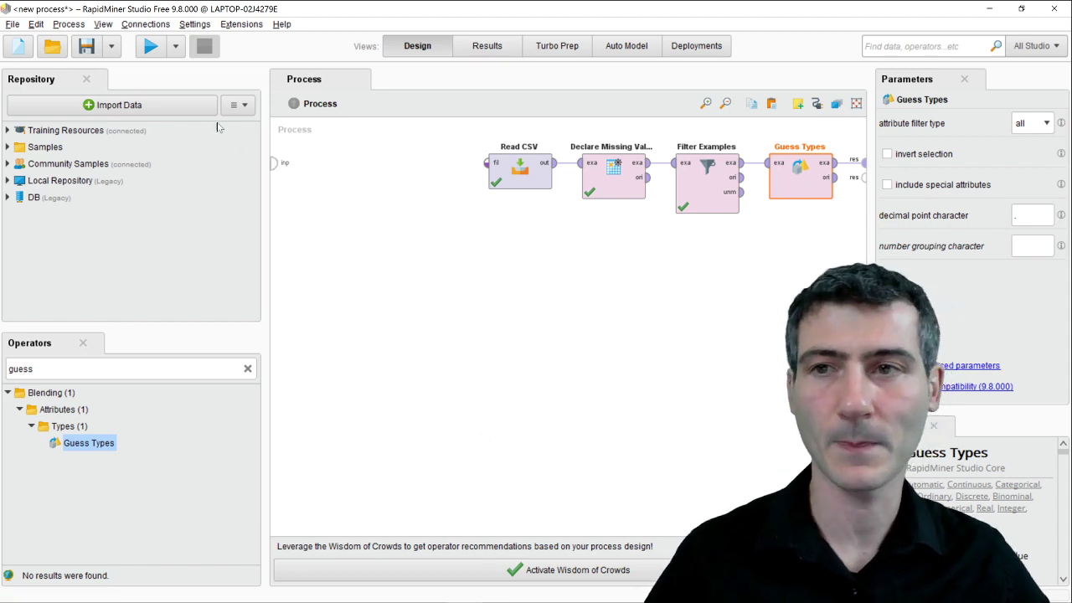
Run the full process and confirm y is Real (average 0.601) across 497 examples.
{"action": "left_click", "coordinate": [149, 47]}
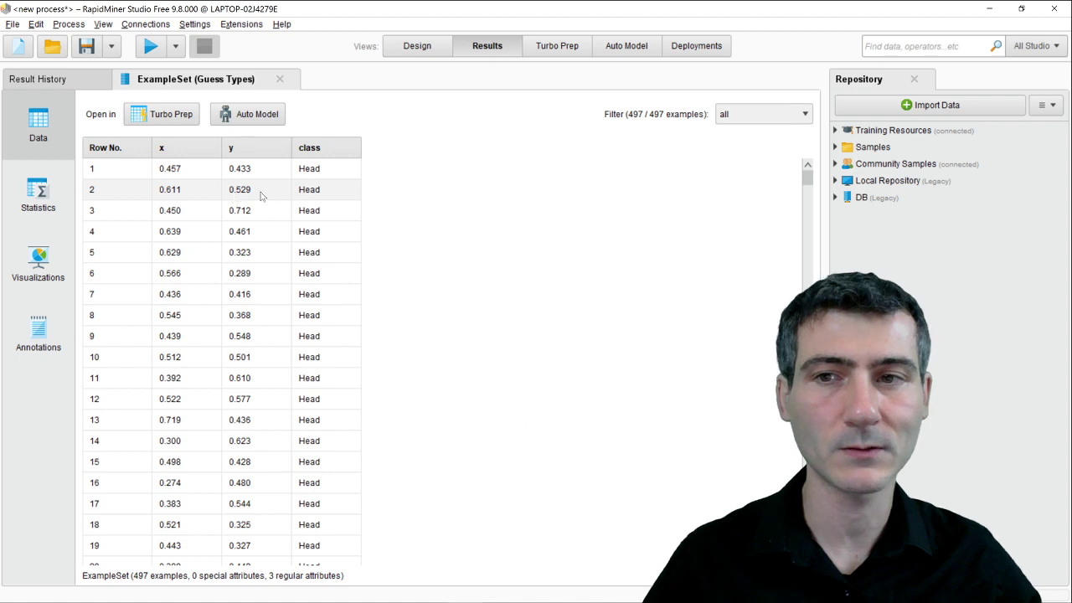
{"action": "left_click", "coordinate": [39, 201]}
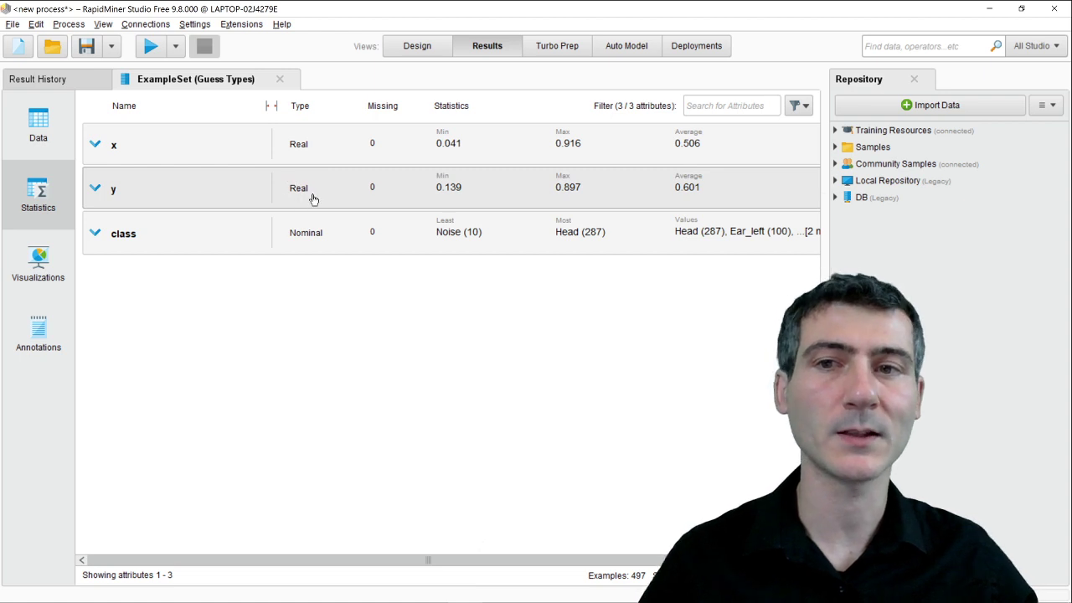
{"action": "left_click", "coordinate": [410, 52]}
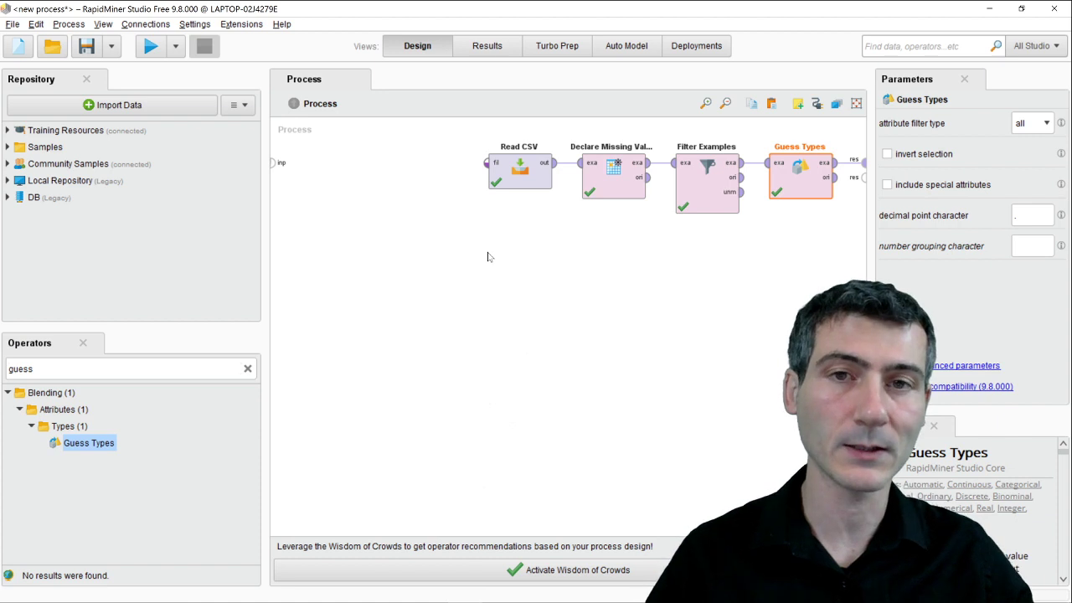
{"action": "left_click", "coordinate": [519, 177]}
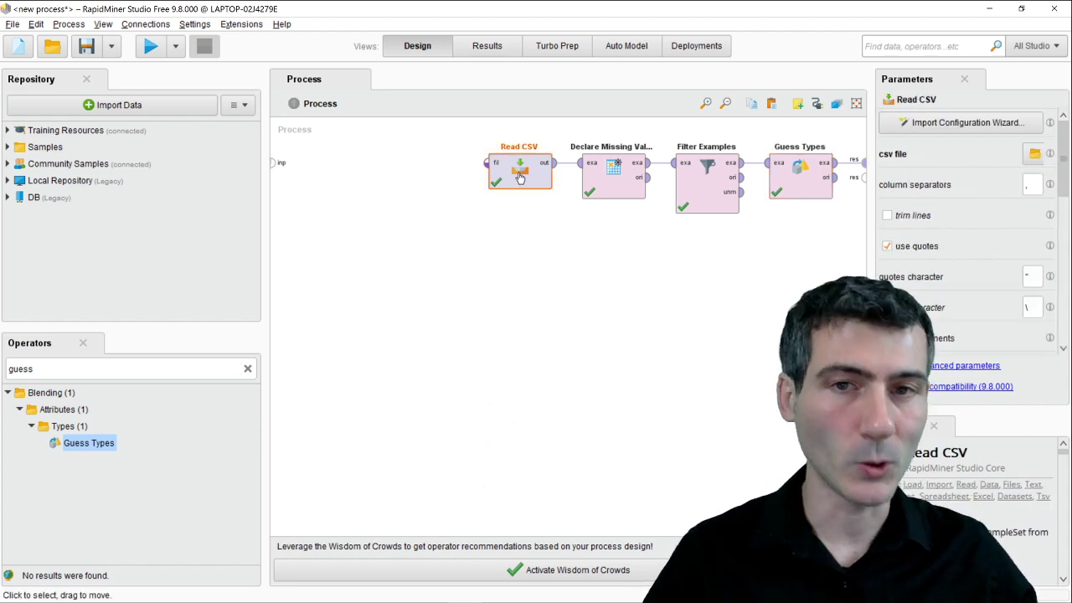
{"action": "left_click", "coordinate": [613, 182]}
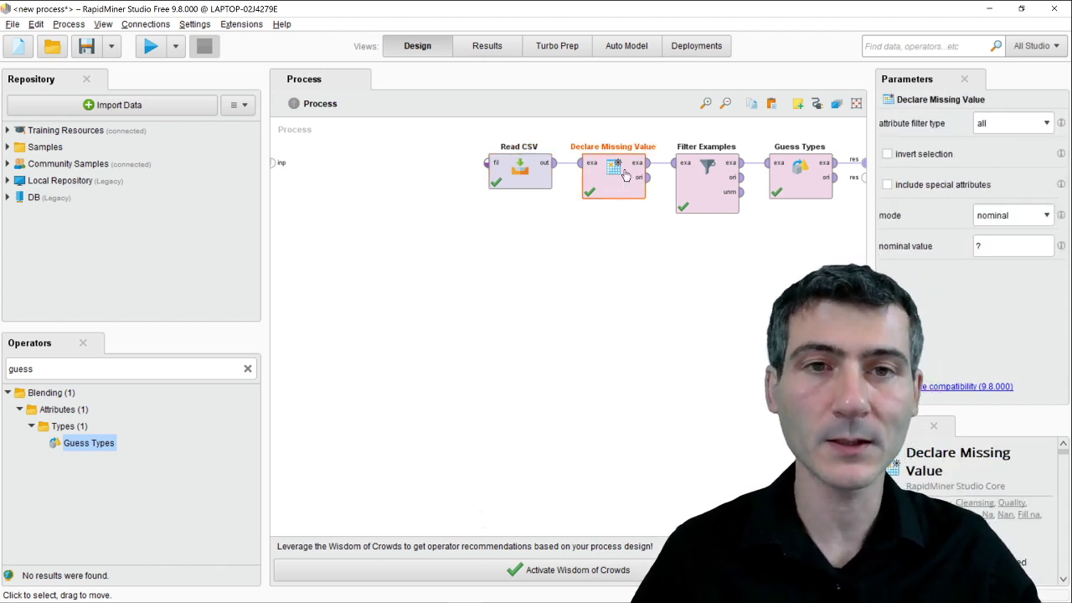
{"action": "left_click", "coordinate": [710, 185]}
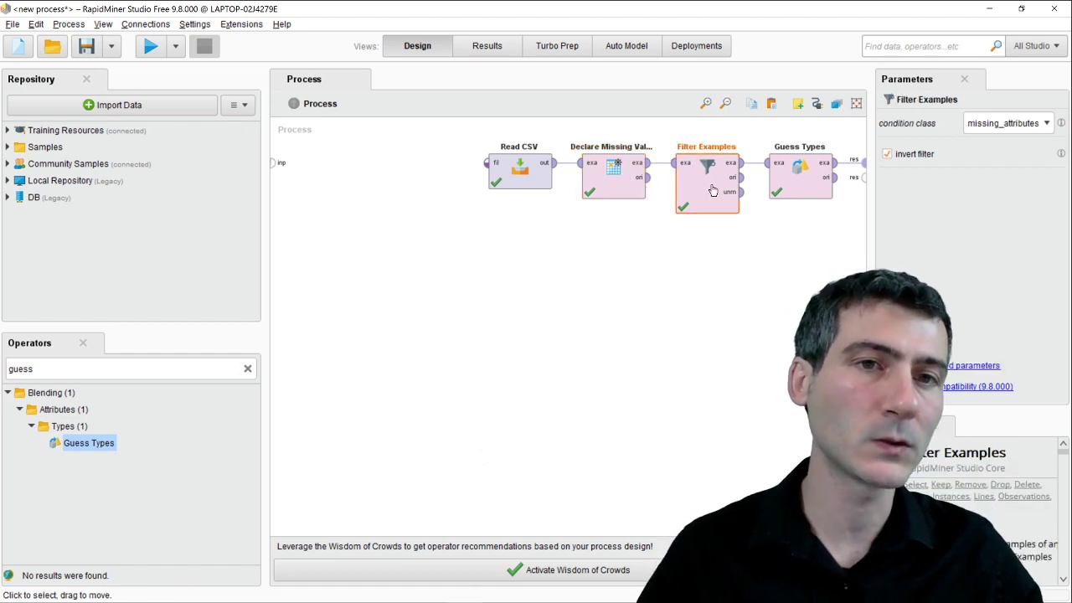
{"action": "left_click", "coordinate": [801, 176]}
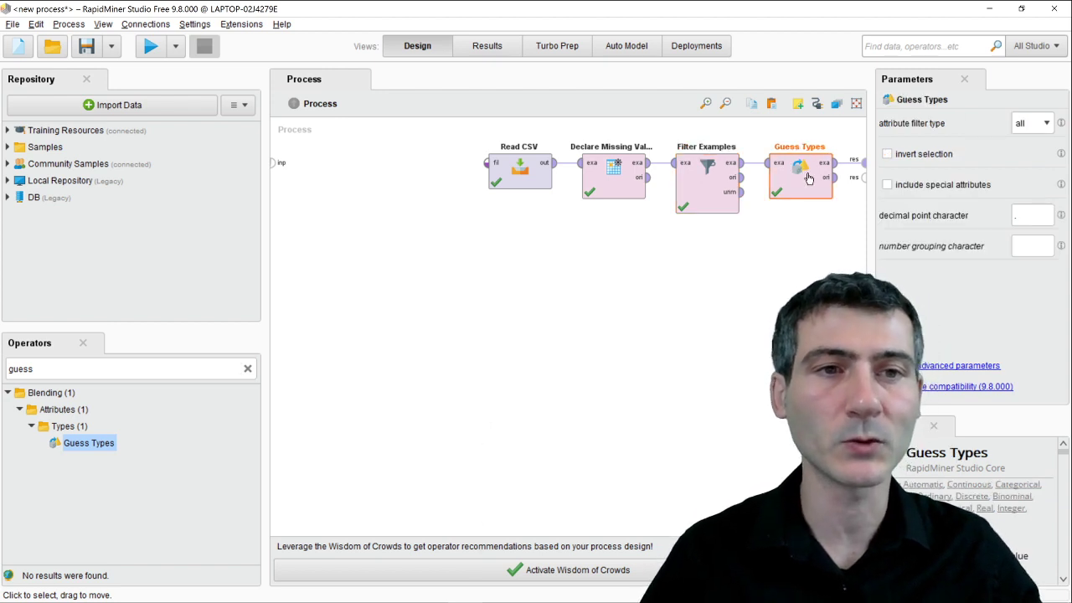